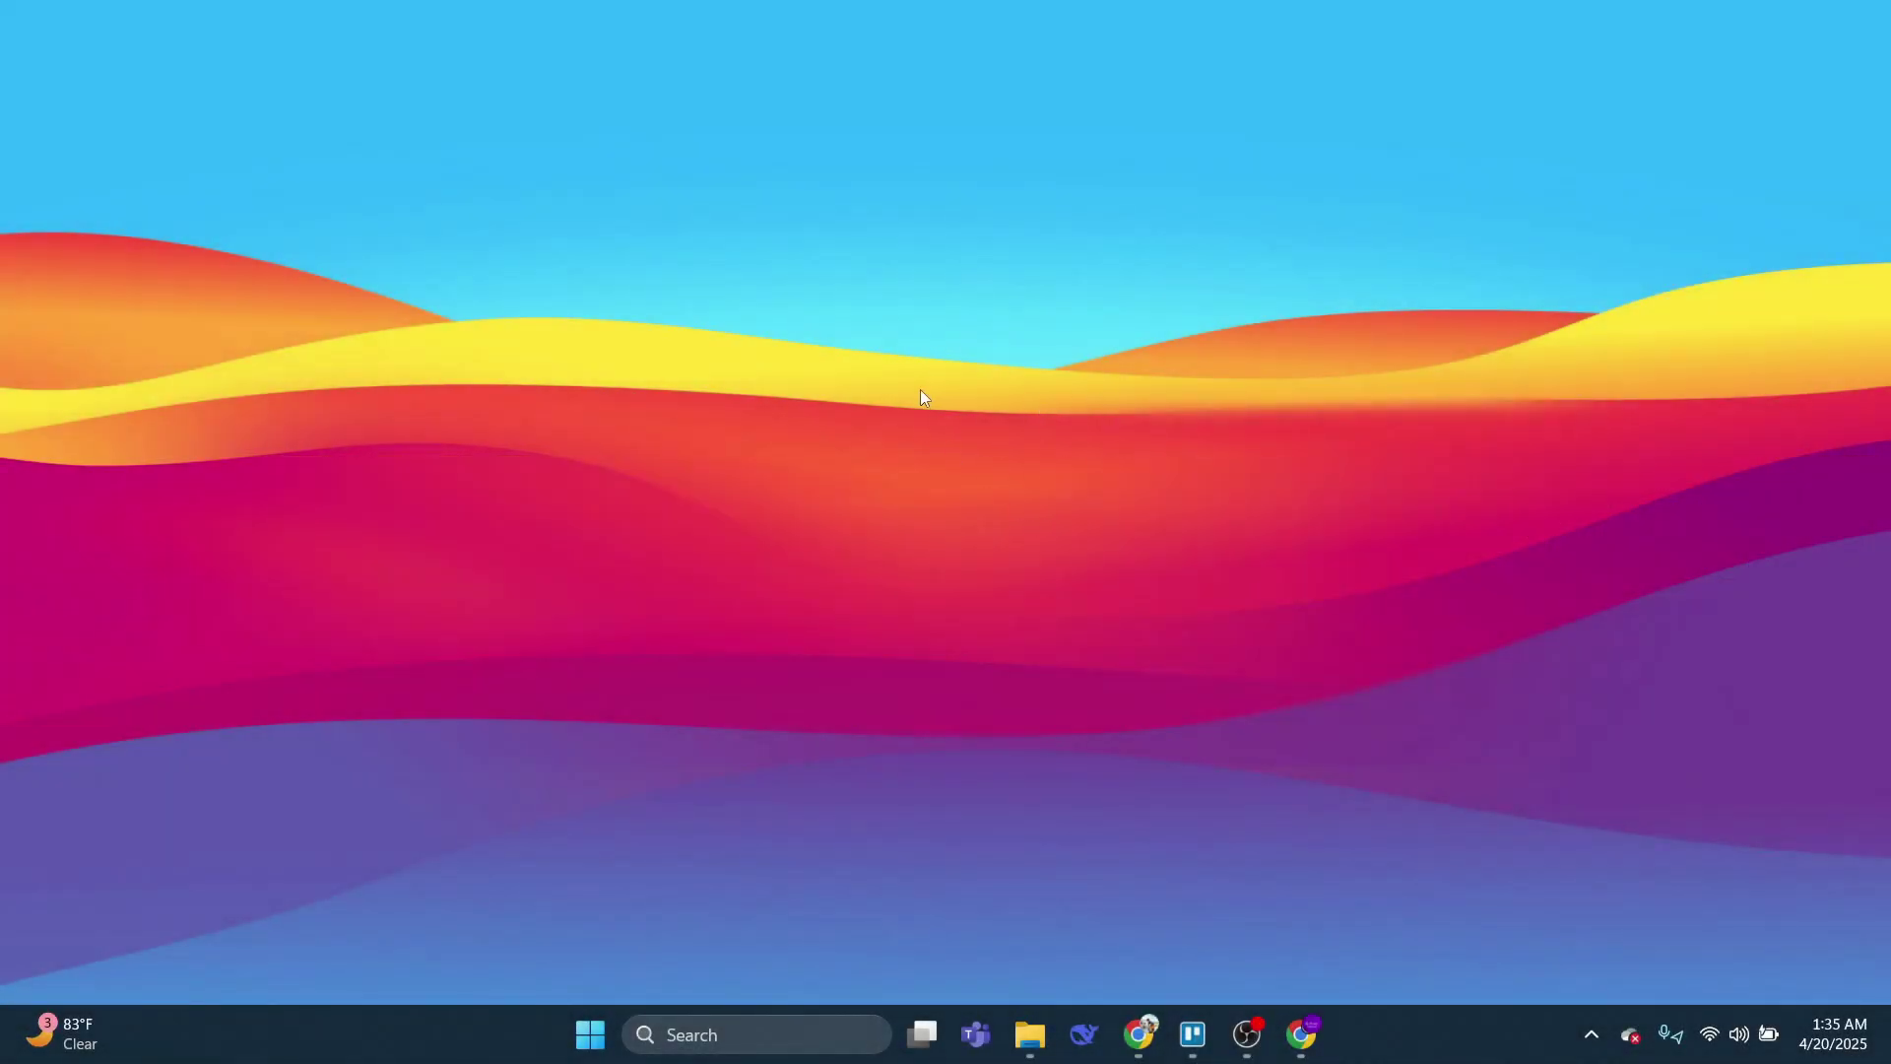
- Show the desktop icons
{"action": "right_click", "coordinate": [936, 392]}
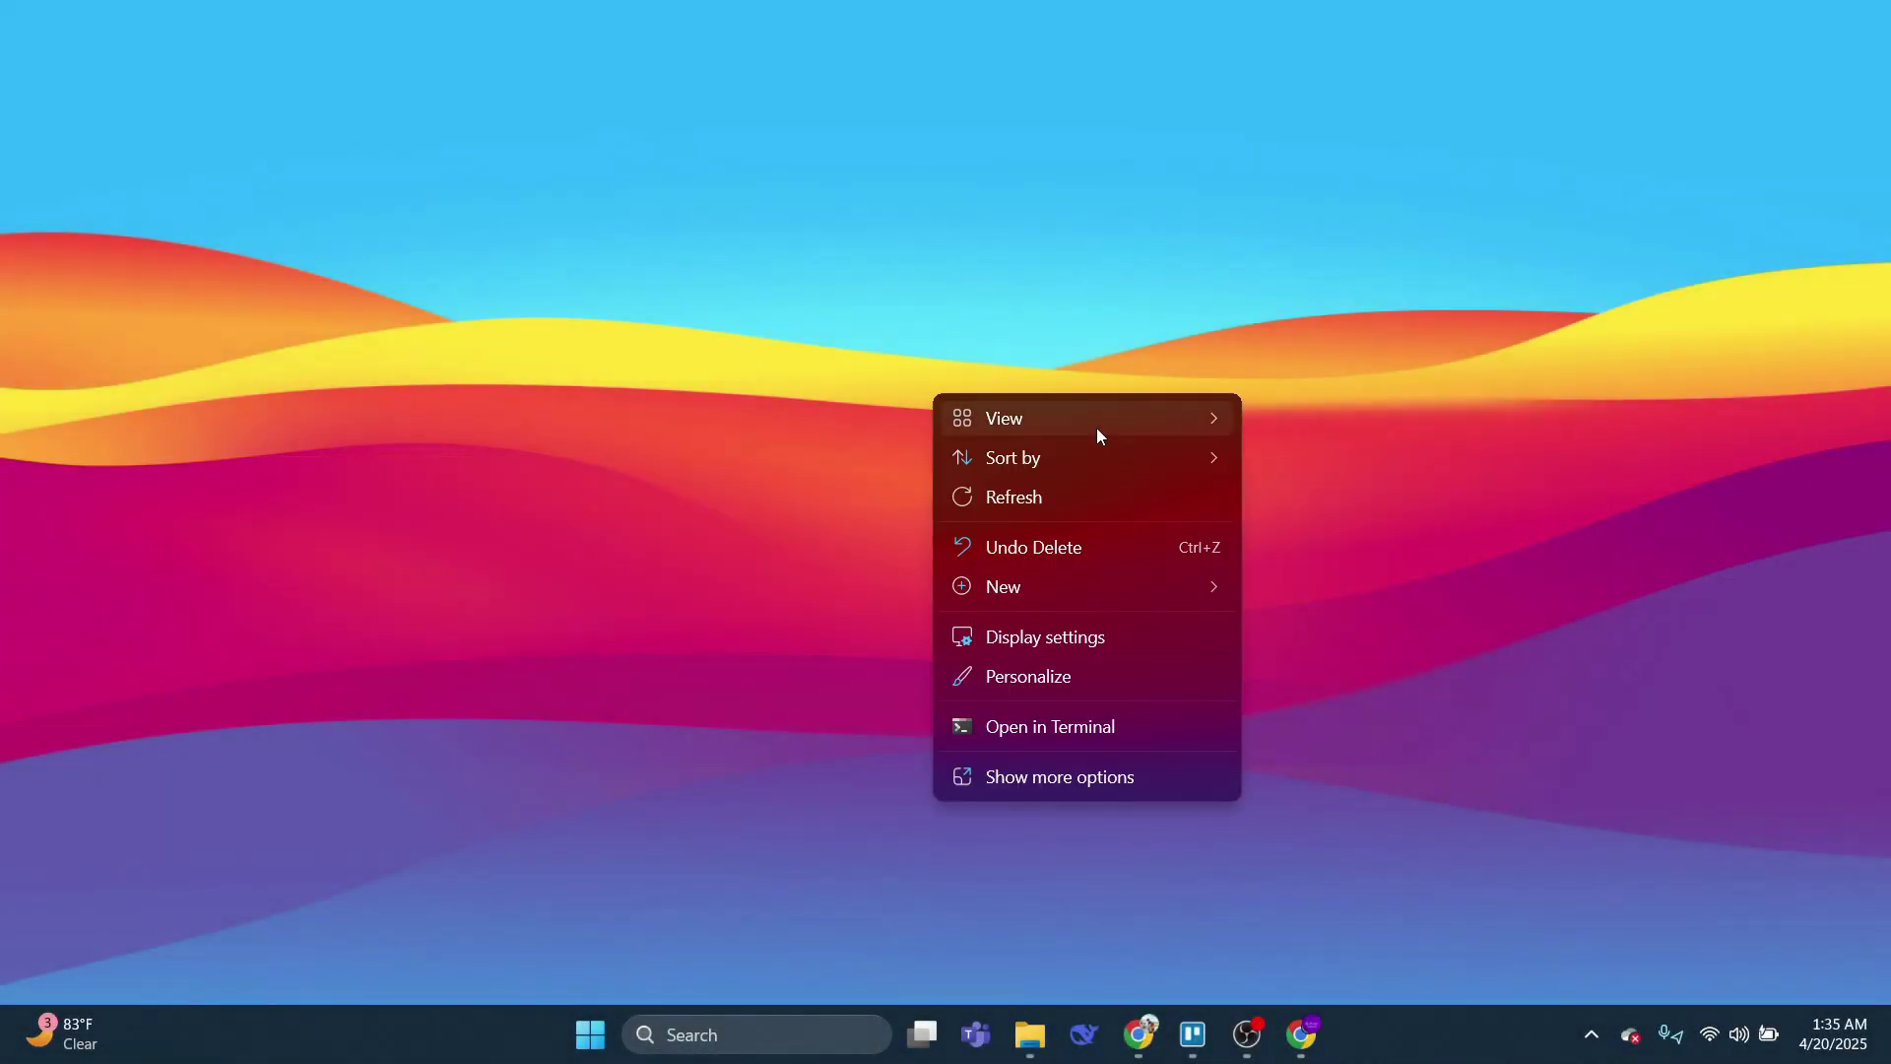
{"action": "mouse_move", "coordinate": [1096, 427]}
{"action": "left_click", "coordinate": [1364, 630]}
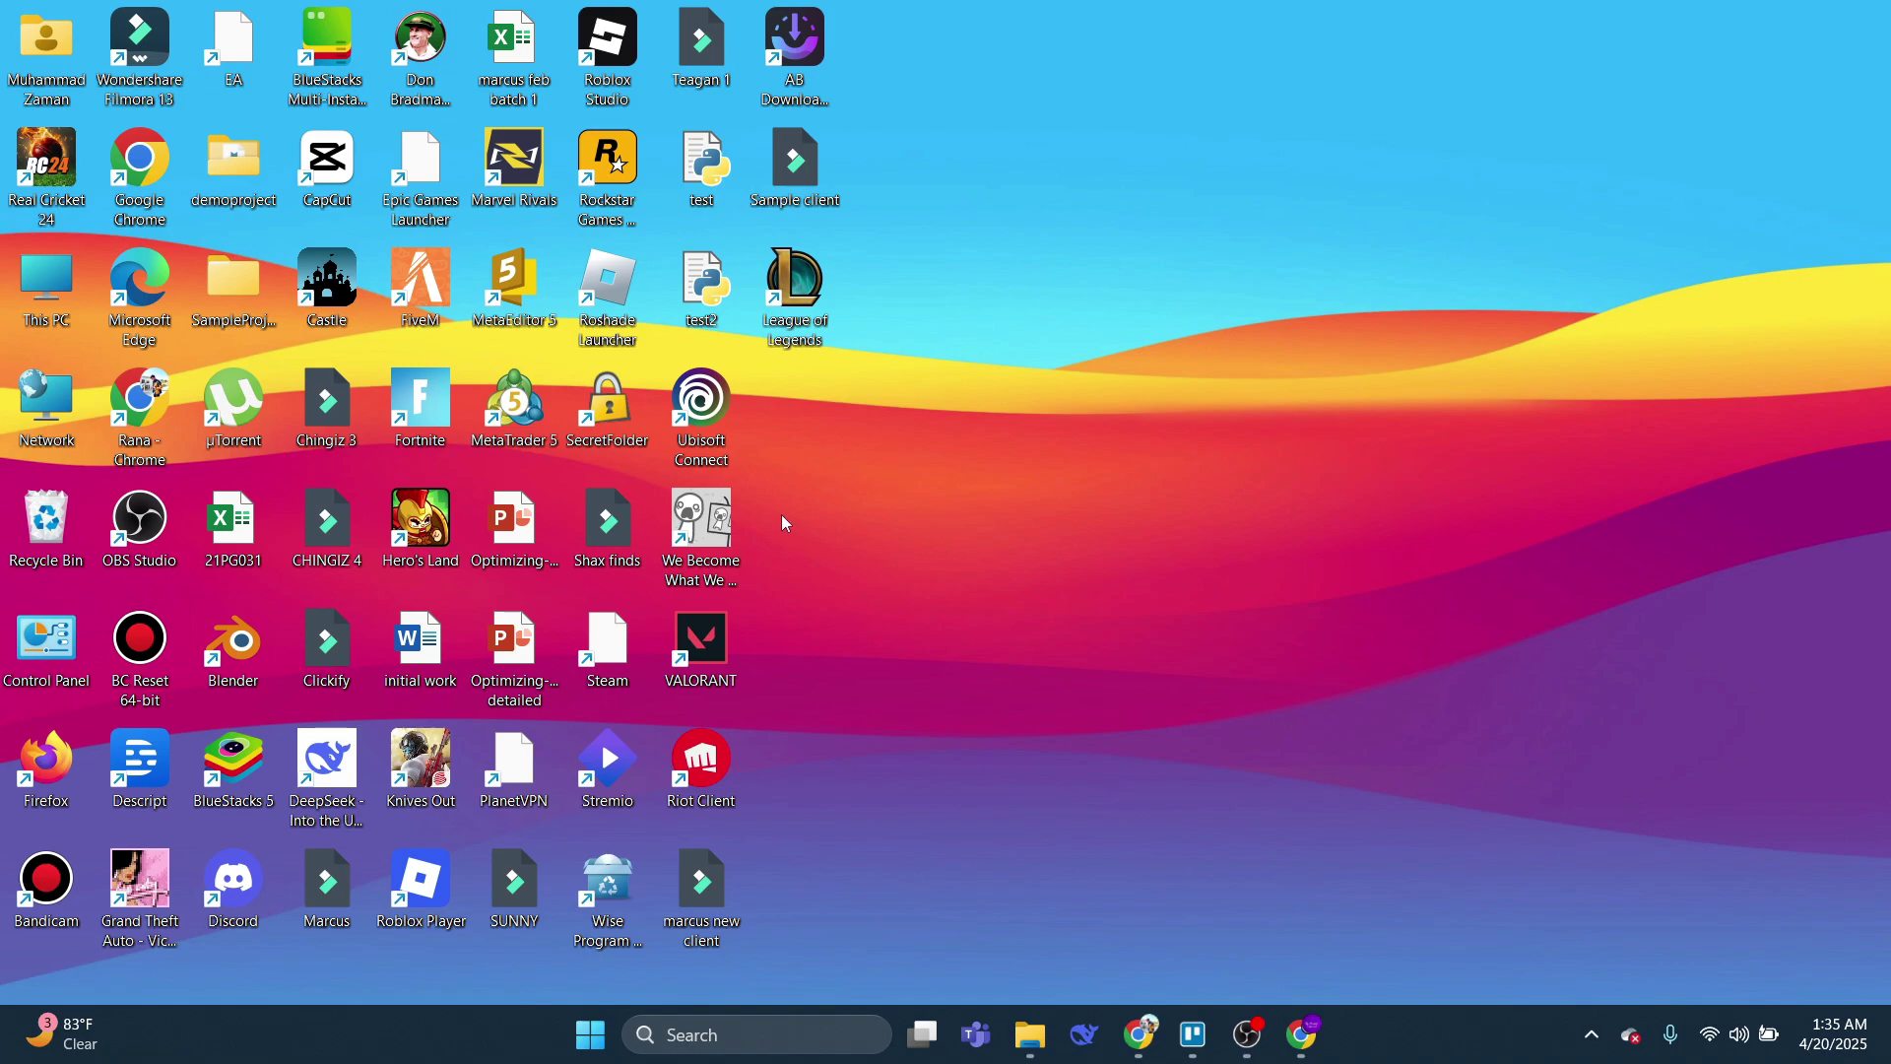
- Copy the Target path from the Steam desktop shortcut's properties and close the properties window
{"action": "right_click", "coordinate": [609, 674]}
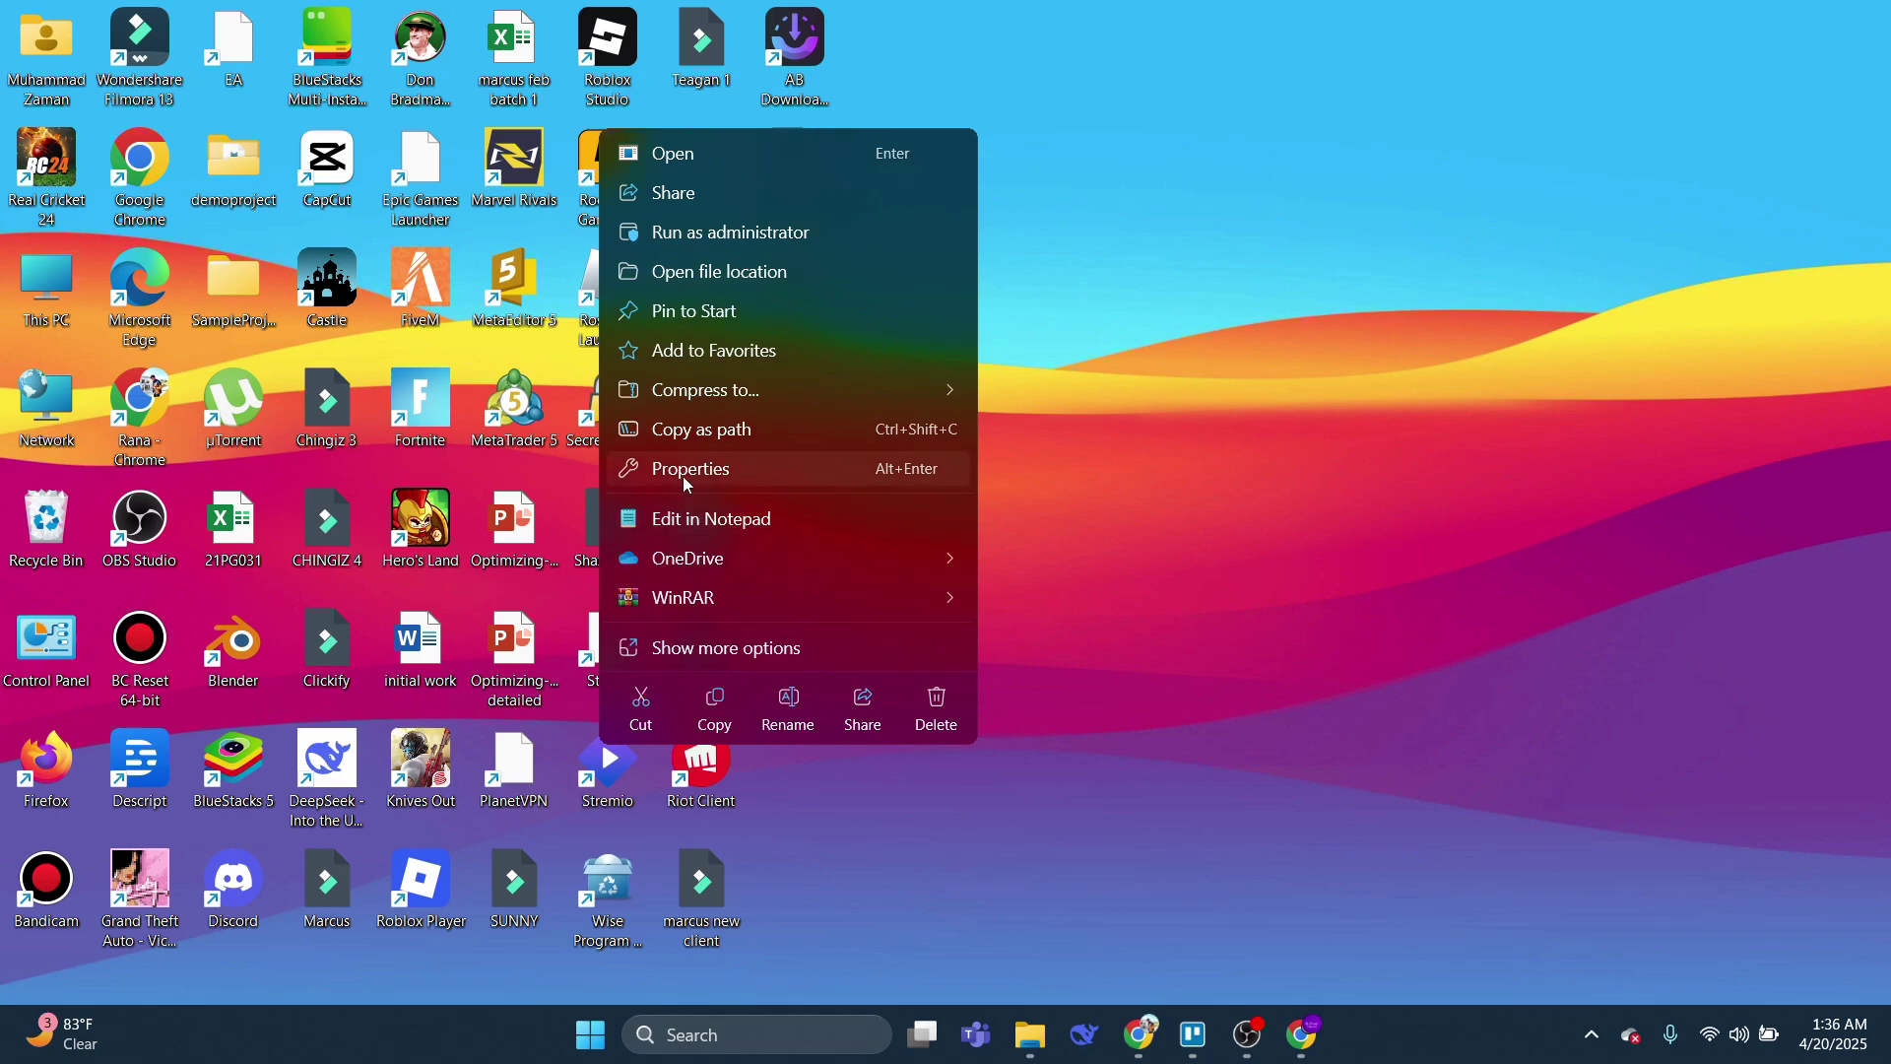
{"action": "left_click", "coordinate": [683, 476]}
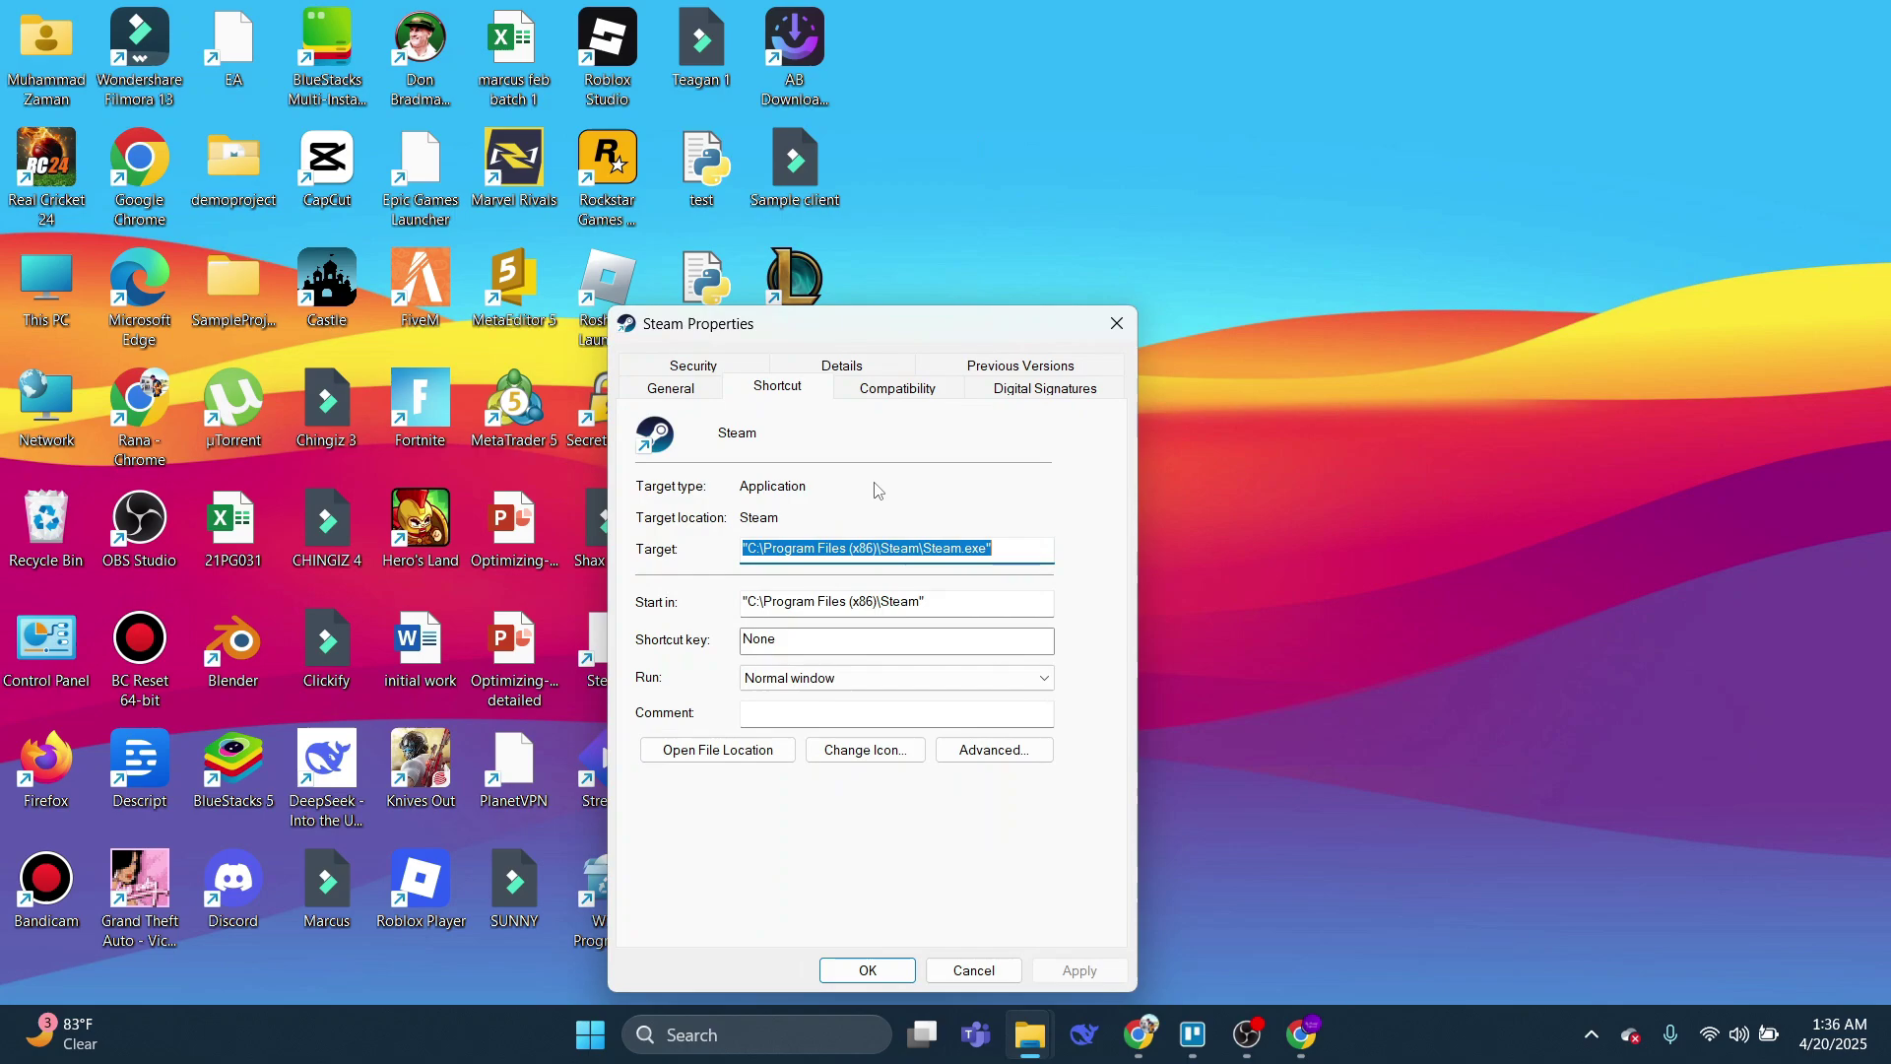
{"action": "left_click", "coordinate": [779, 391]}
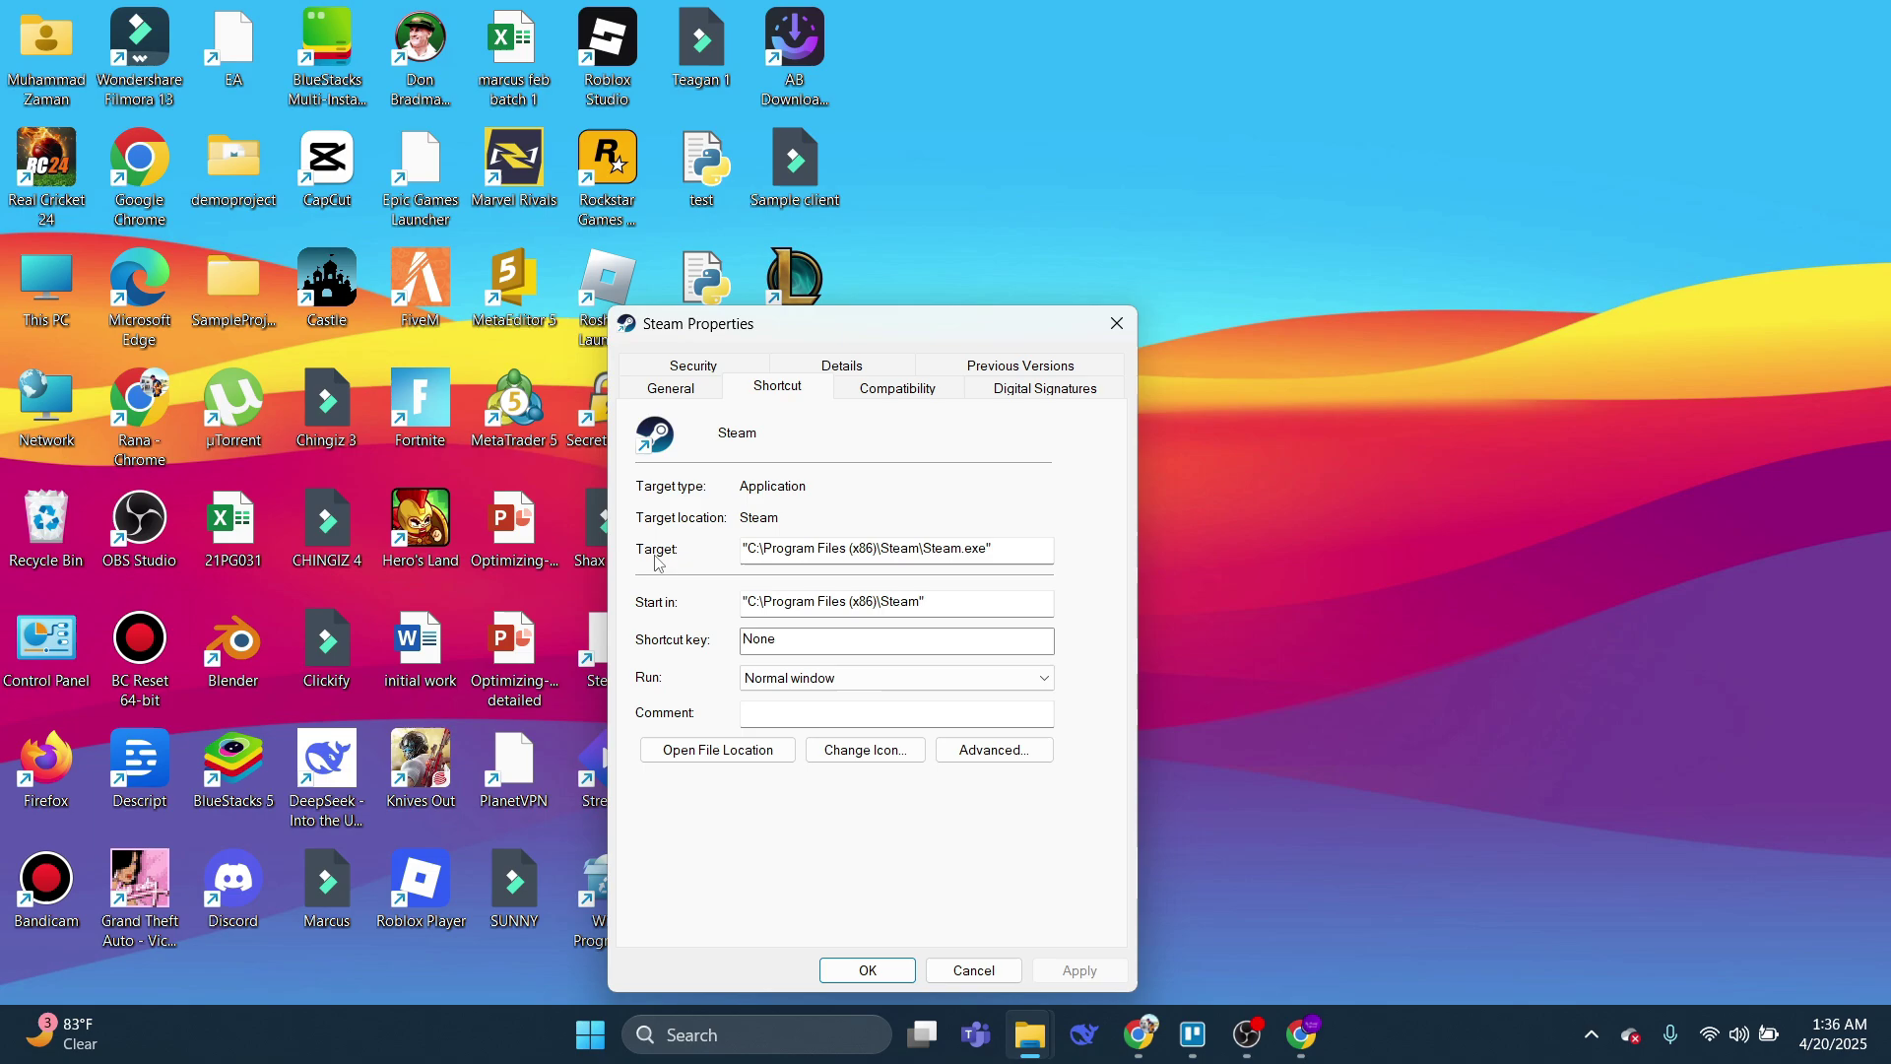
{"action": "left_click_drag", "start_coordinate": [995, 549], "coordinate": [732, 558]}
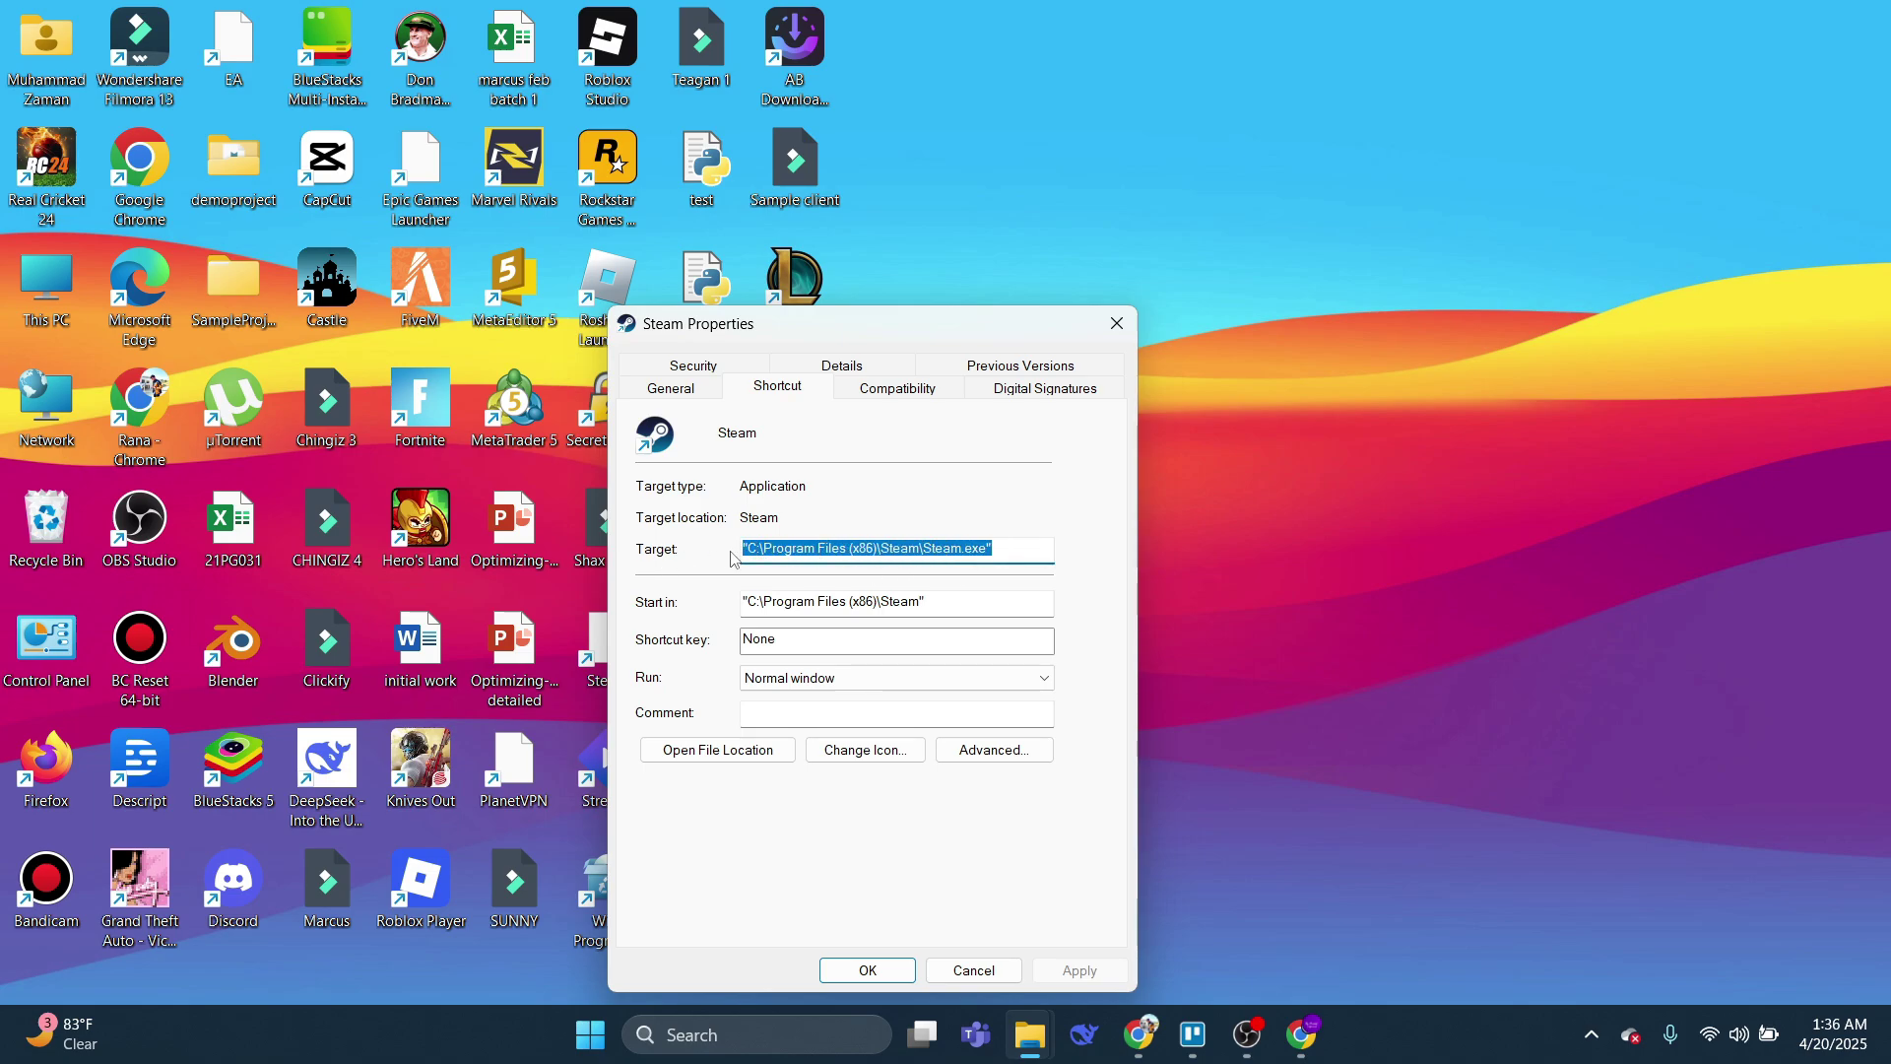
{"action": "right_click", "coordinate": [894, 547]}
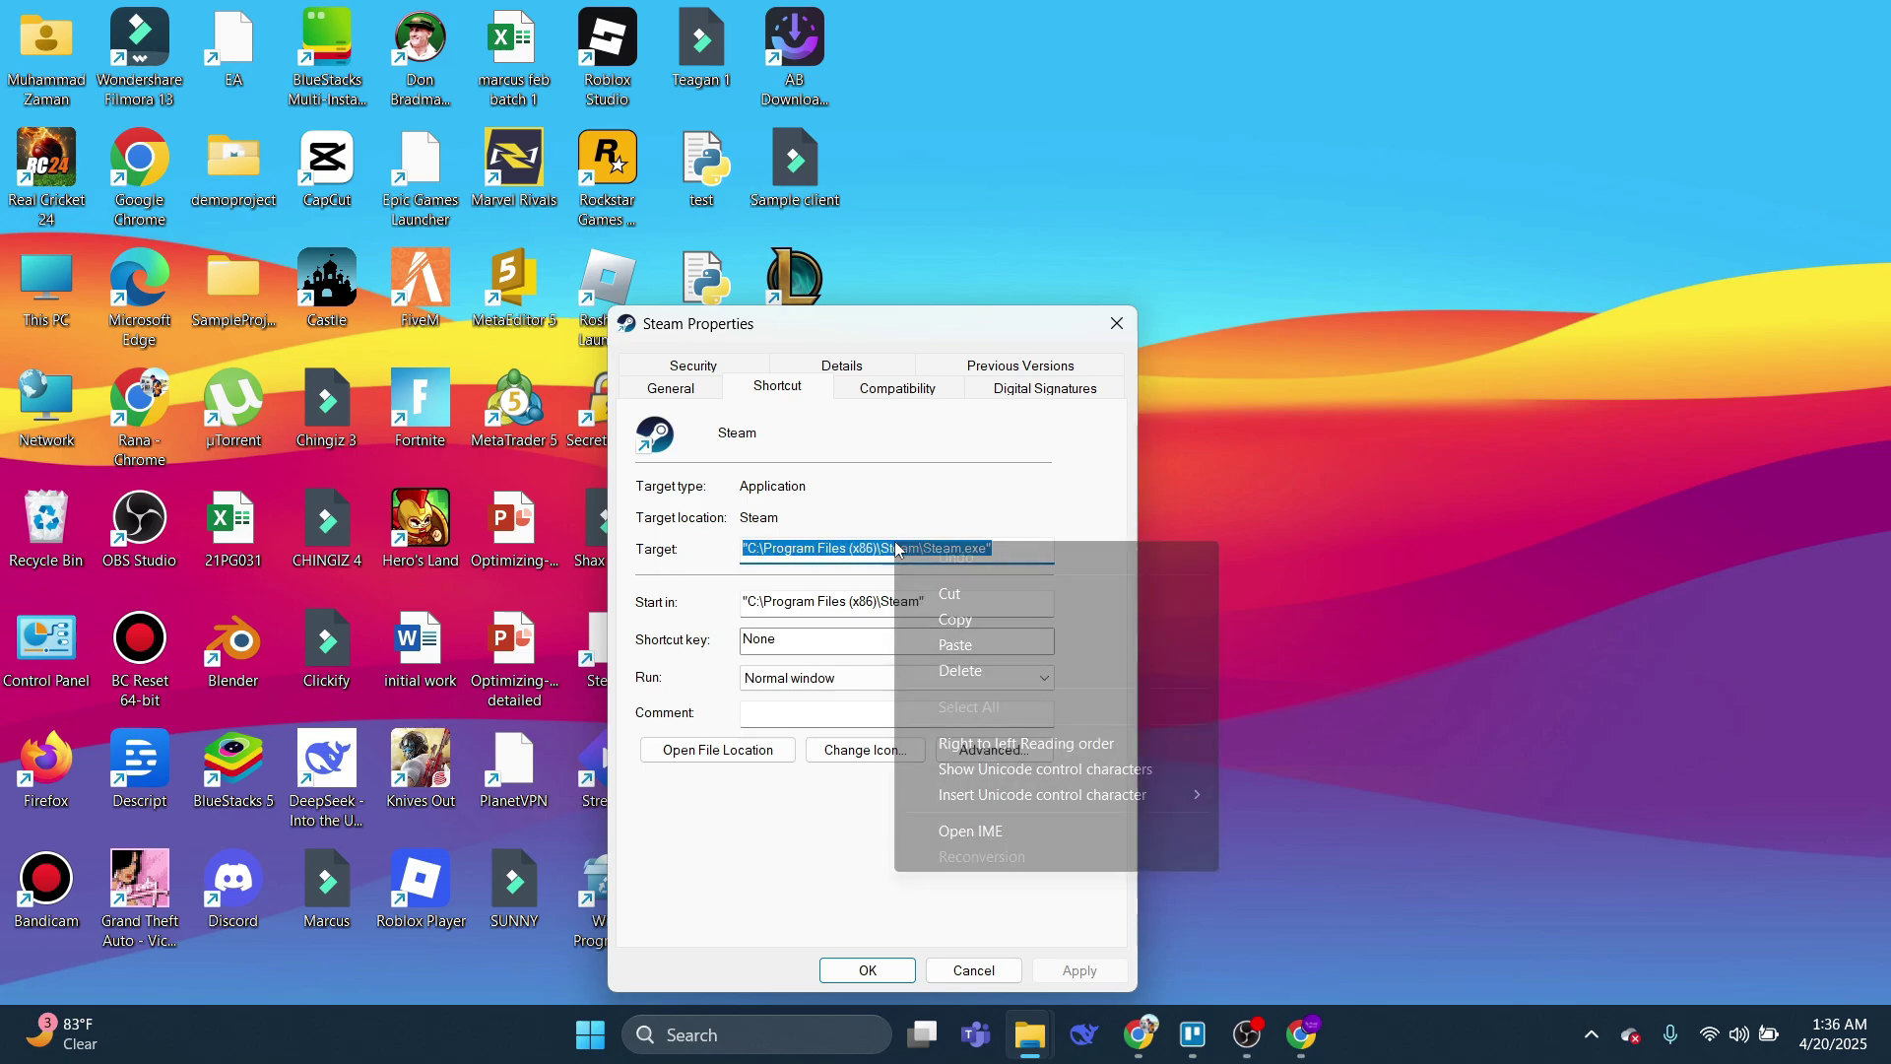
{"action": "left_click", "coordinate": [970, 620]}
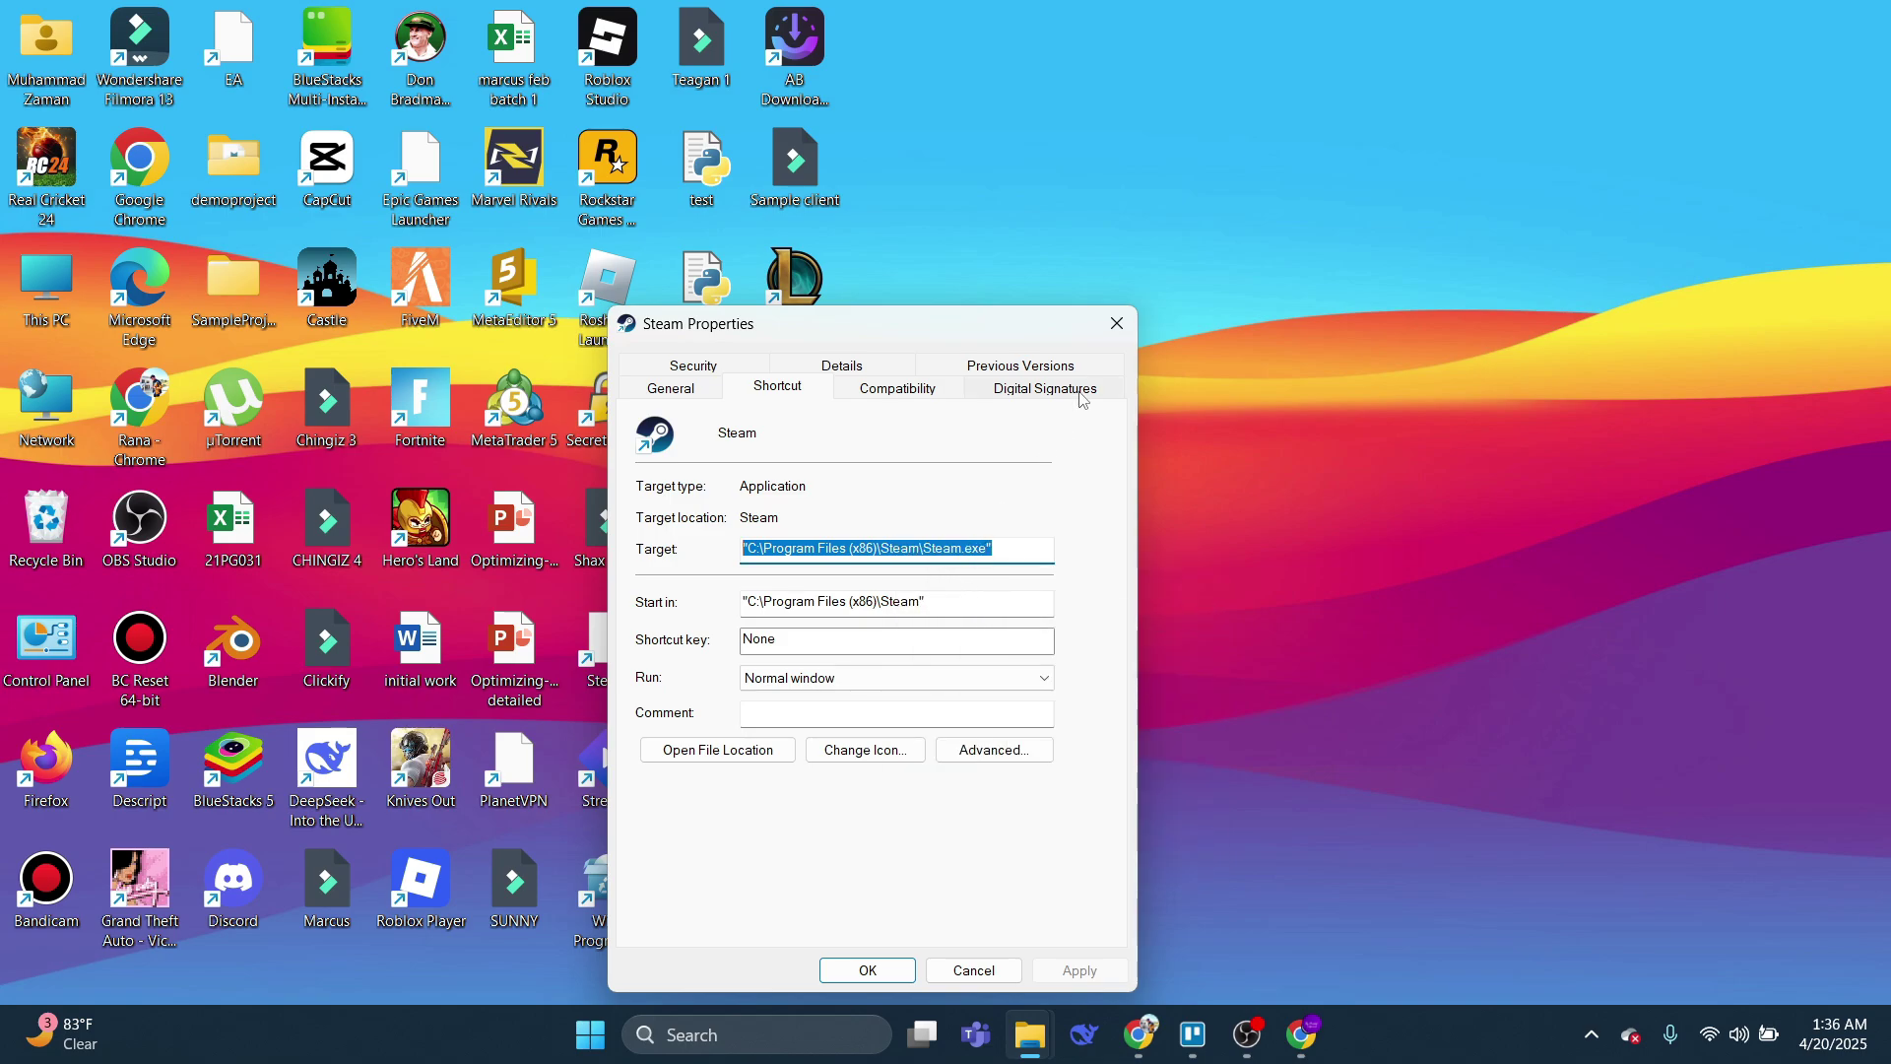
{"action": "left_click", "coordinate": [1117, 324]}
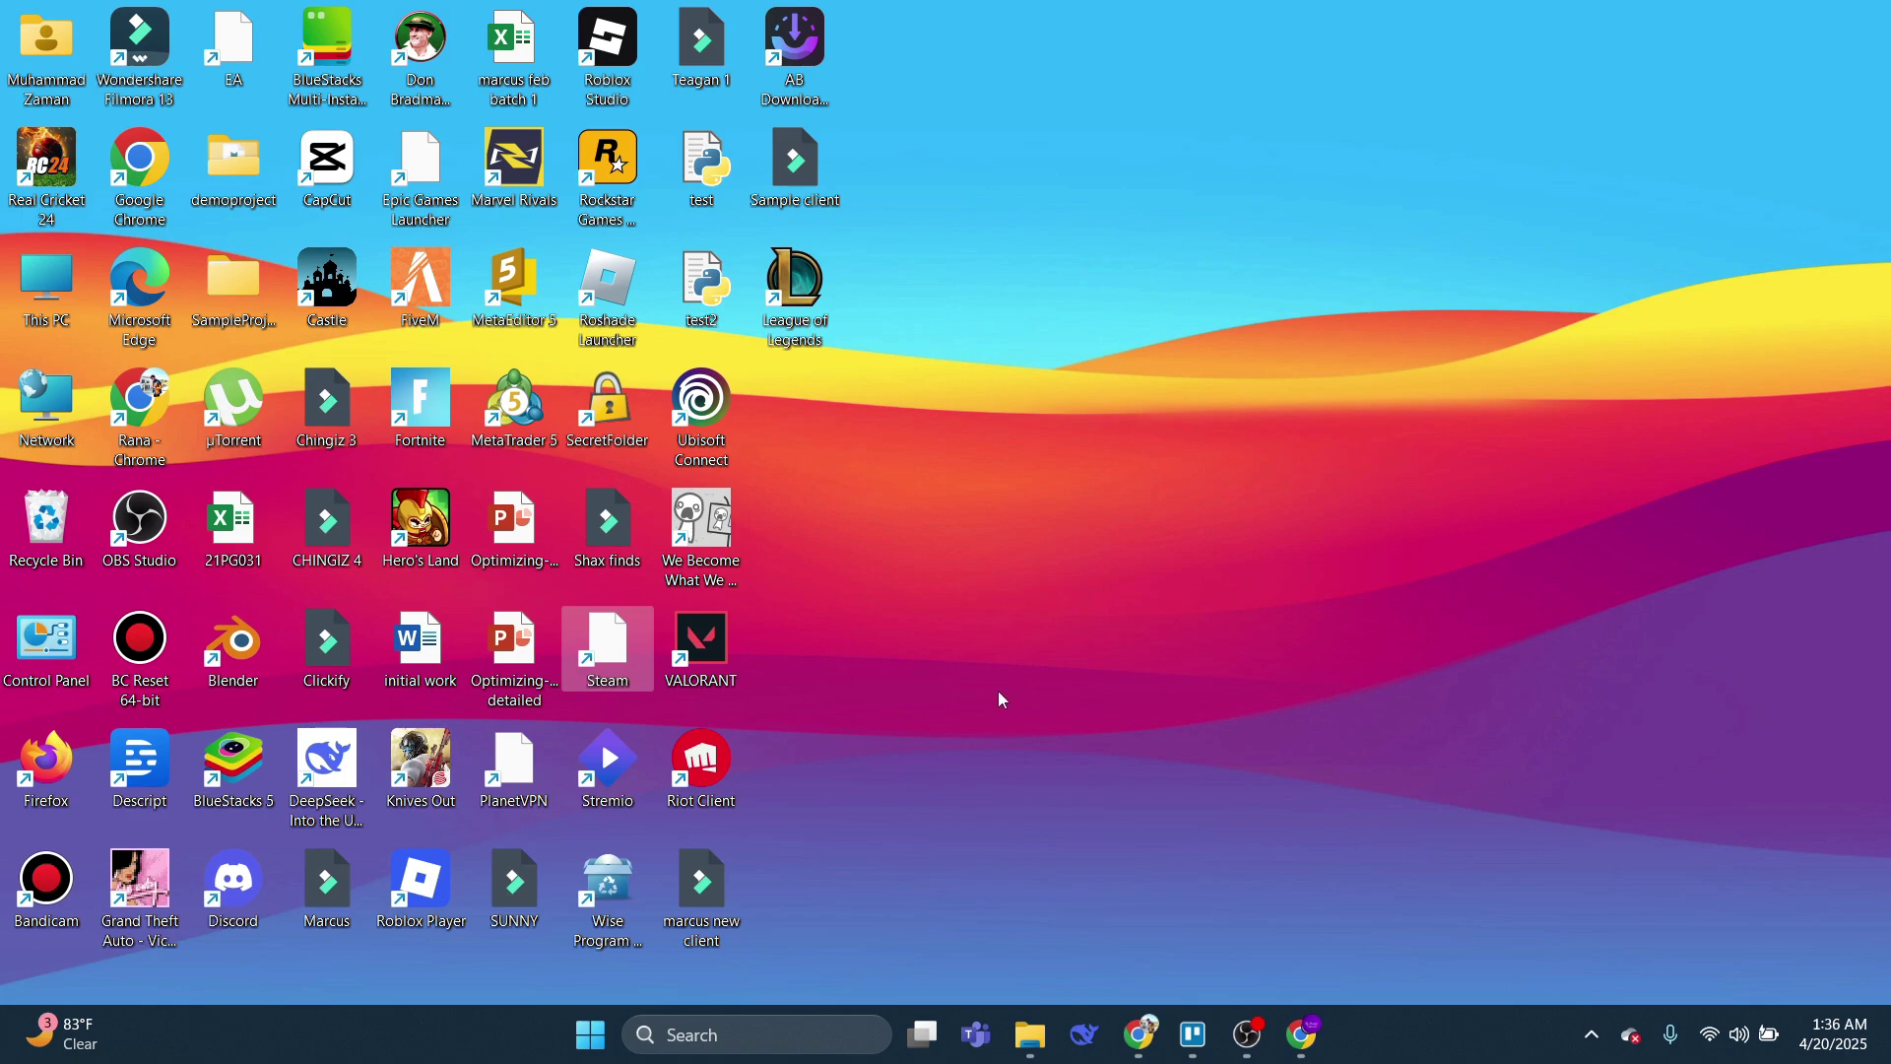
- Use the Run dialog to execute "C:\Program Files (x86)\Steam\Steam.exe" /repair, and close the Steam window once it has loaded
{"action": "left_click", "coordinate": [771, 1036]}
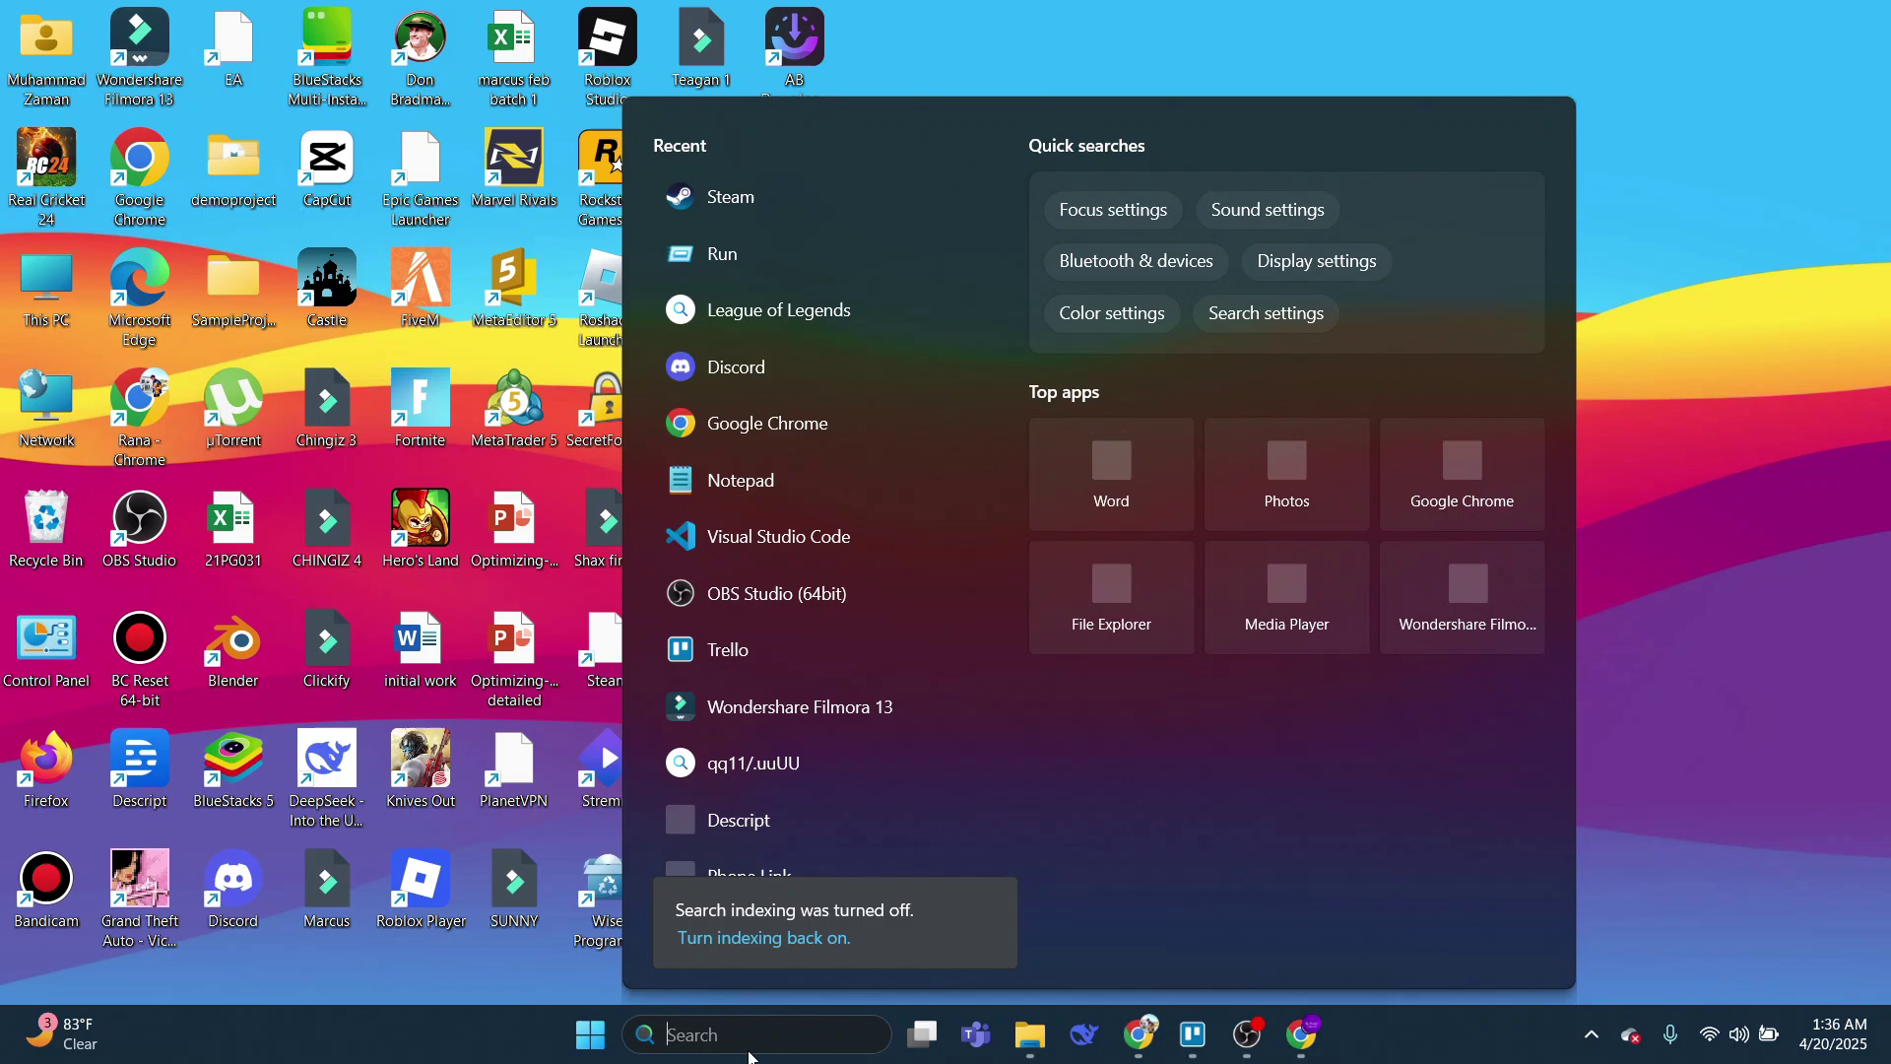
{"action": "type", "text": "run"}
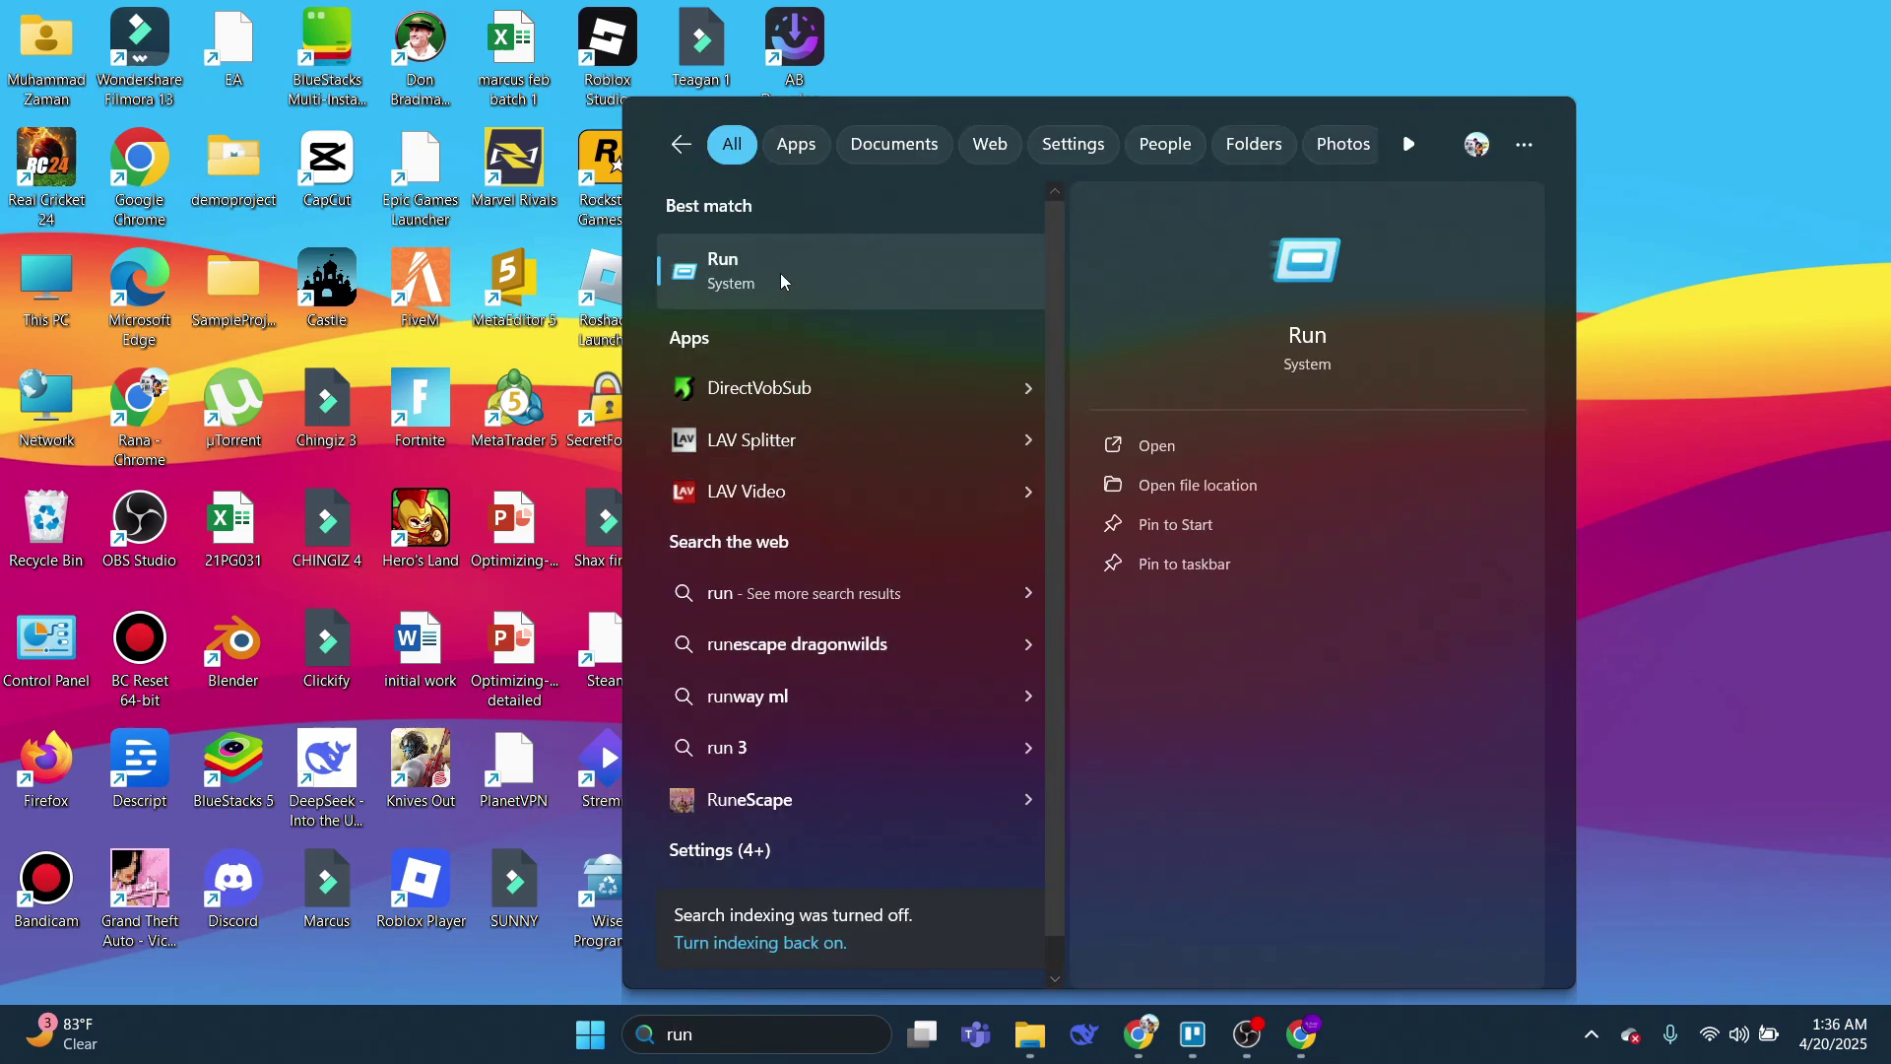
{"action": "key", "text": "Return"}
{"action": "left_click_drag", "start_coordinate": [401, 721], "coordinate": [1089, 514]}
{"action": "key", "text": "ctrl+v"}
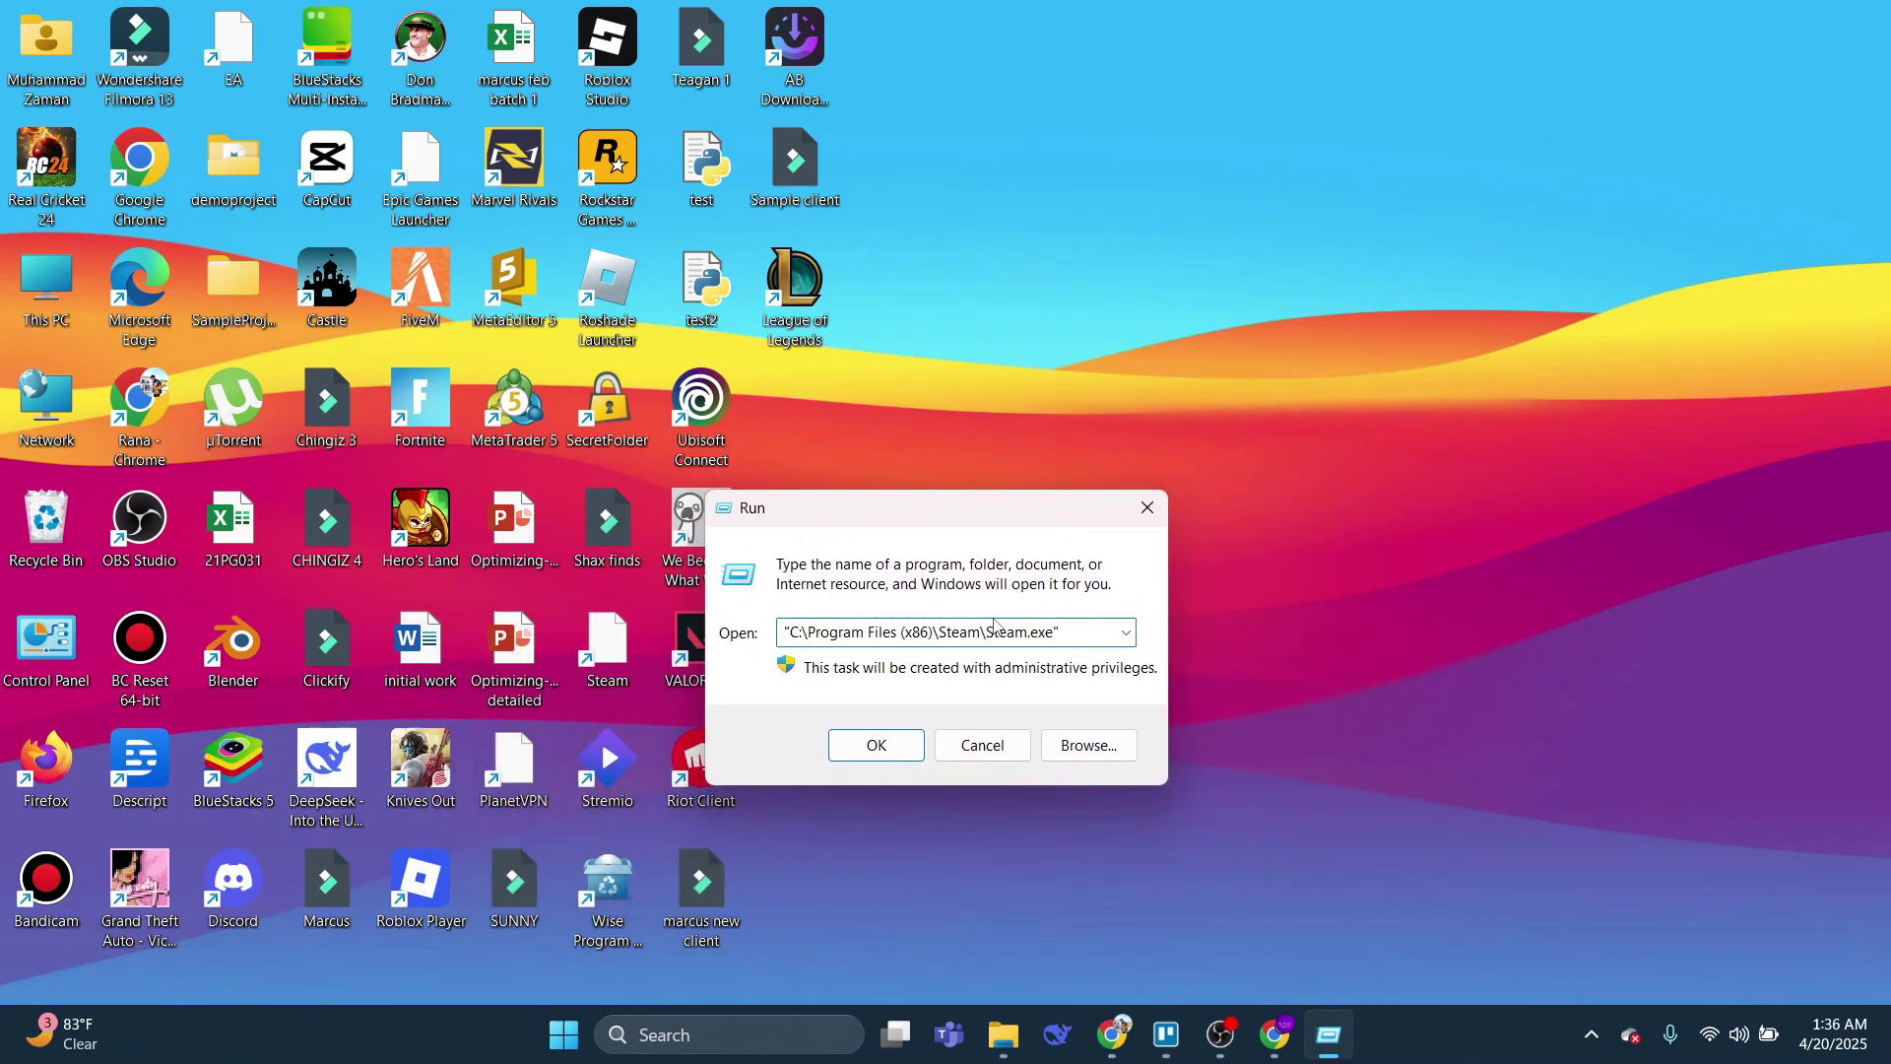
{"action": "type", "text": "/repair"}
{"action": "key", "text": "Return"}
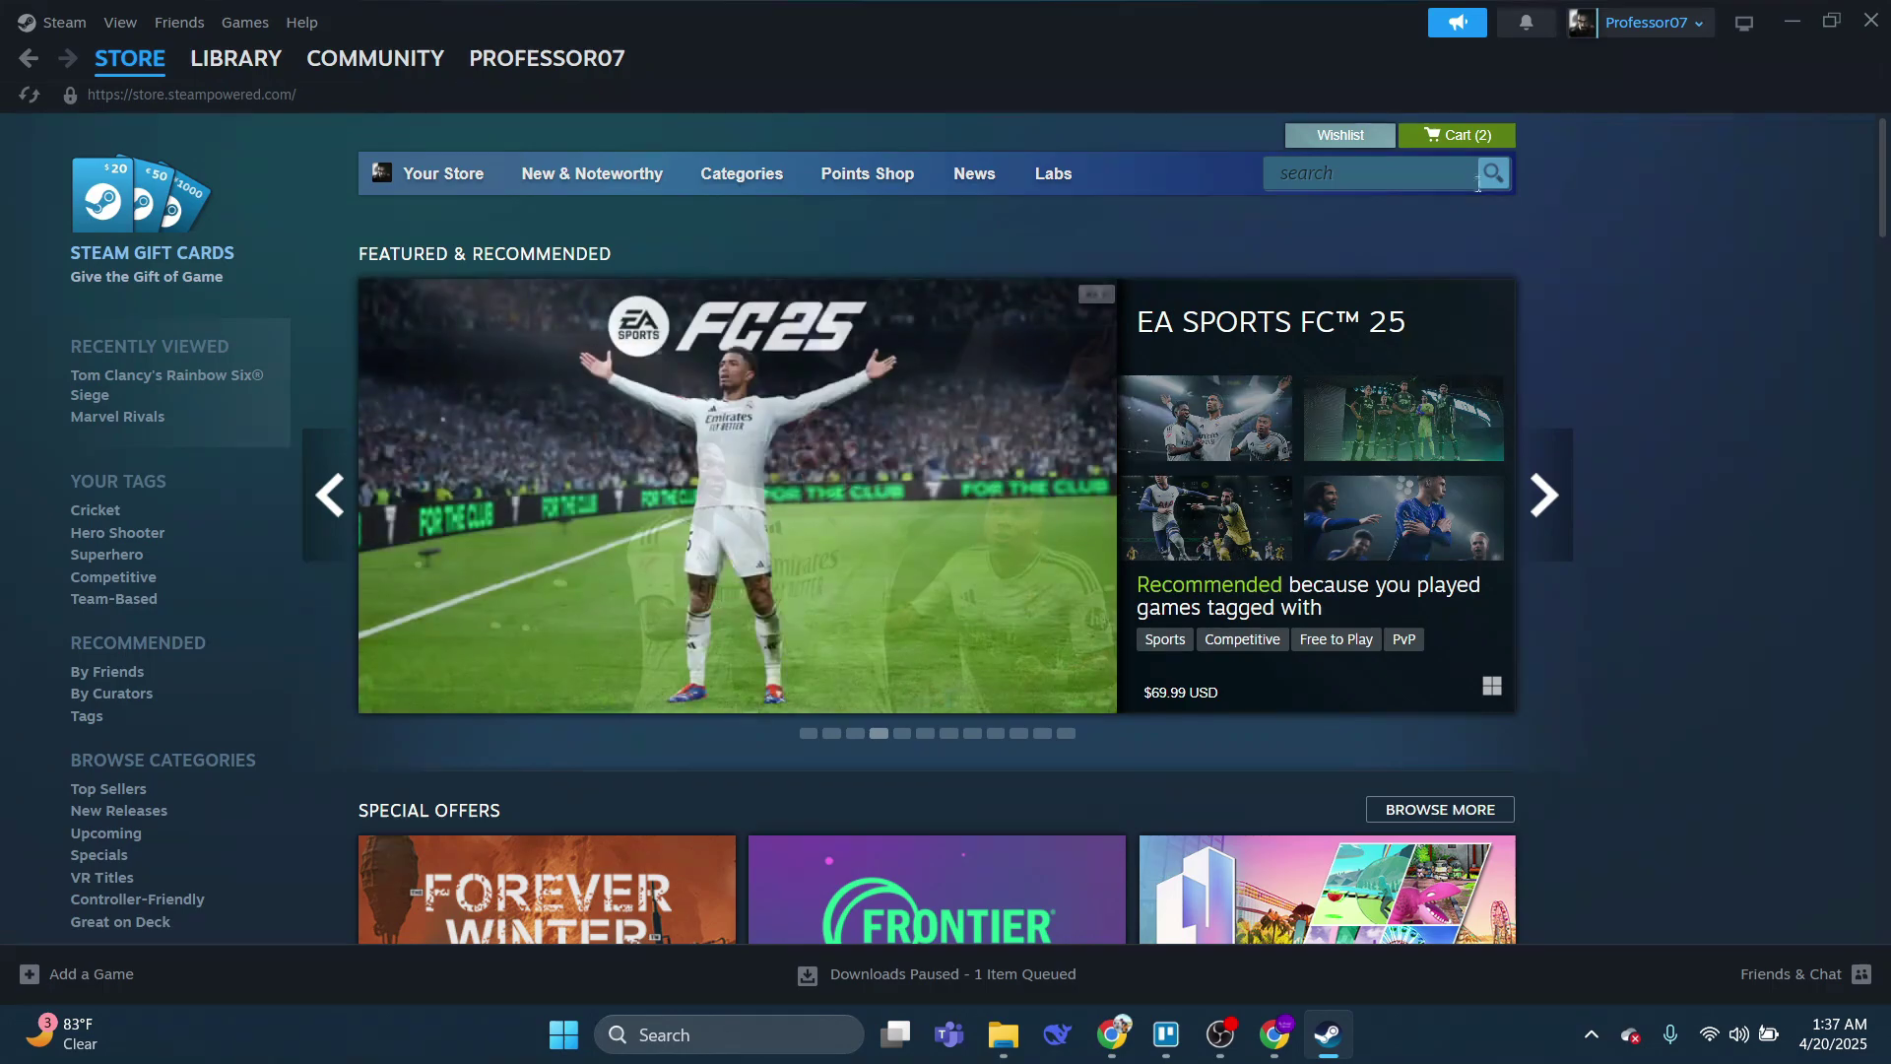
{"action": "left_click", "coordinate": [1870, 22]}
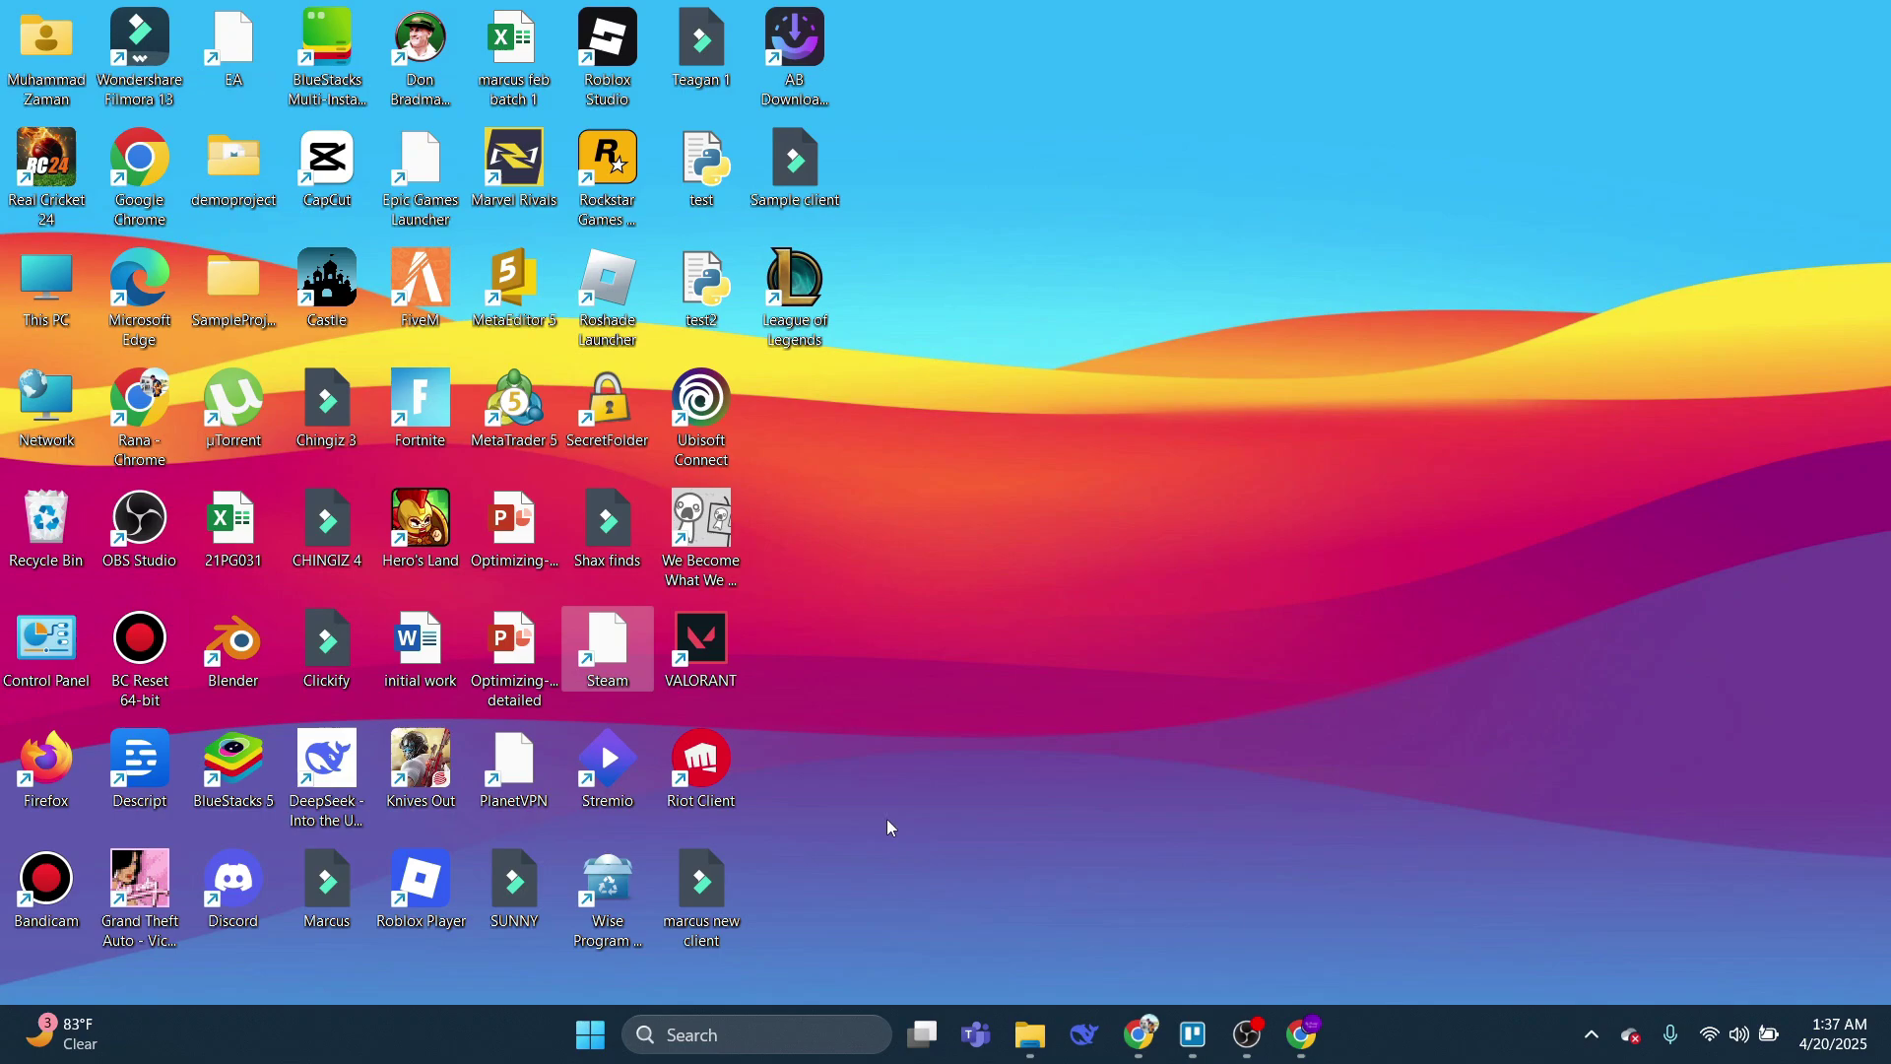
- Open the local application data folder by running %localappdata% from the Run dialog
{"action": "left_click", "coordinate": [738, 1030]}
{"action": "type", "text": "run"}
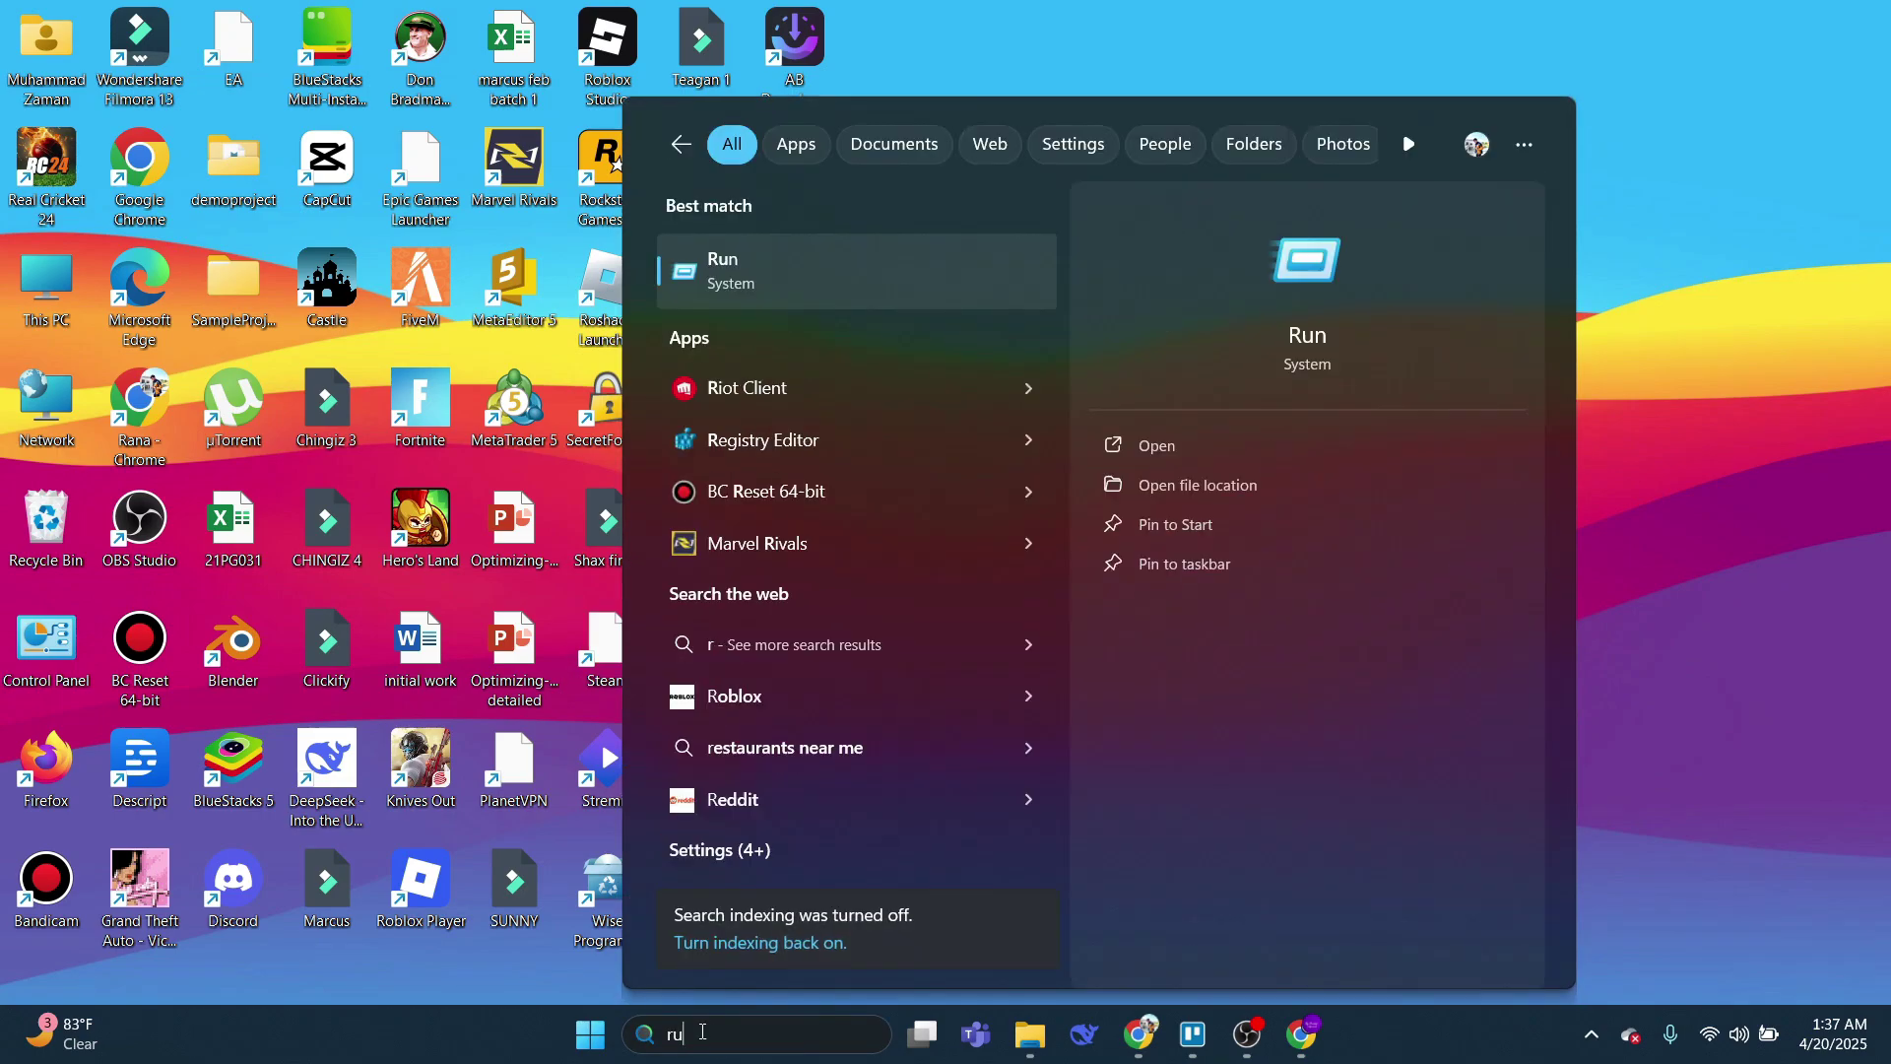
{"action": "left_click", "coordinate": [827, 283]}
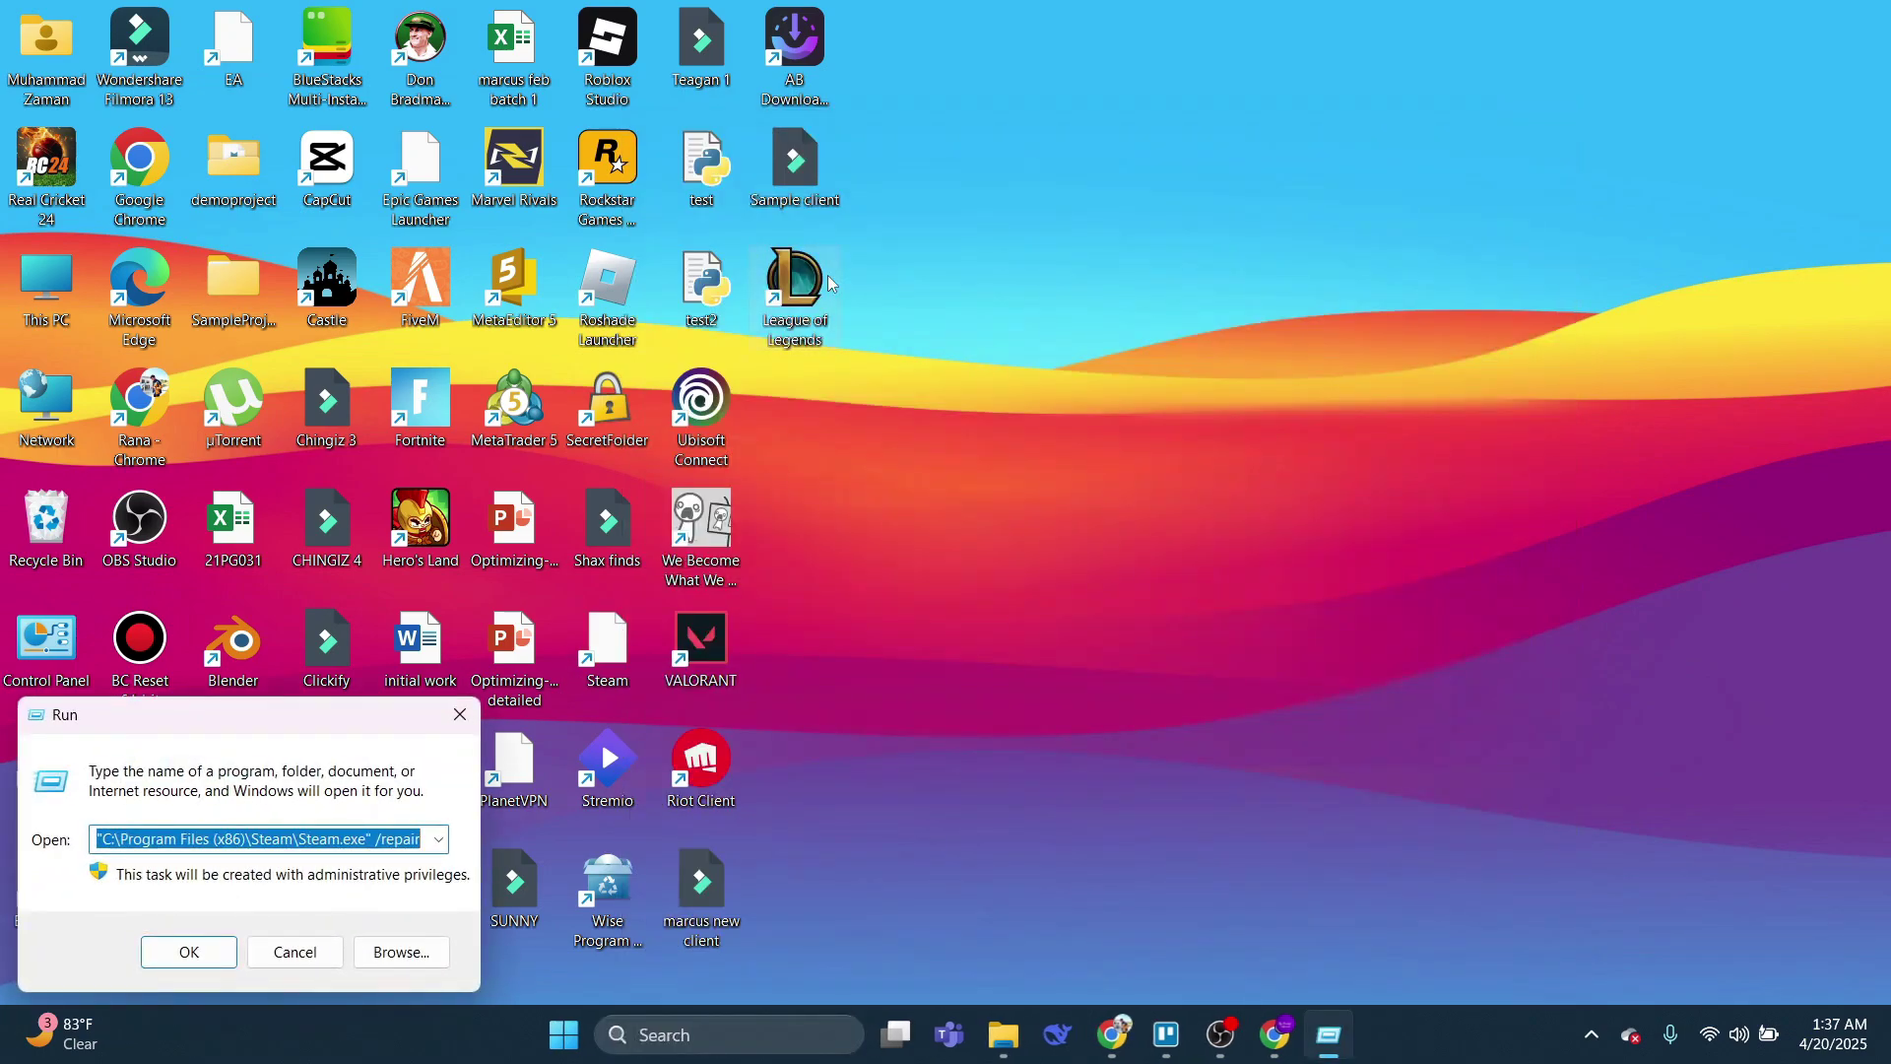
{"action": "type", "text": "%"}
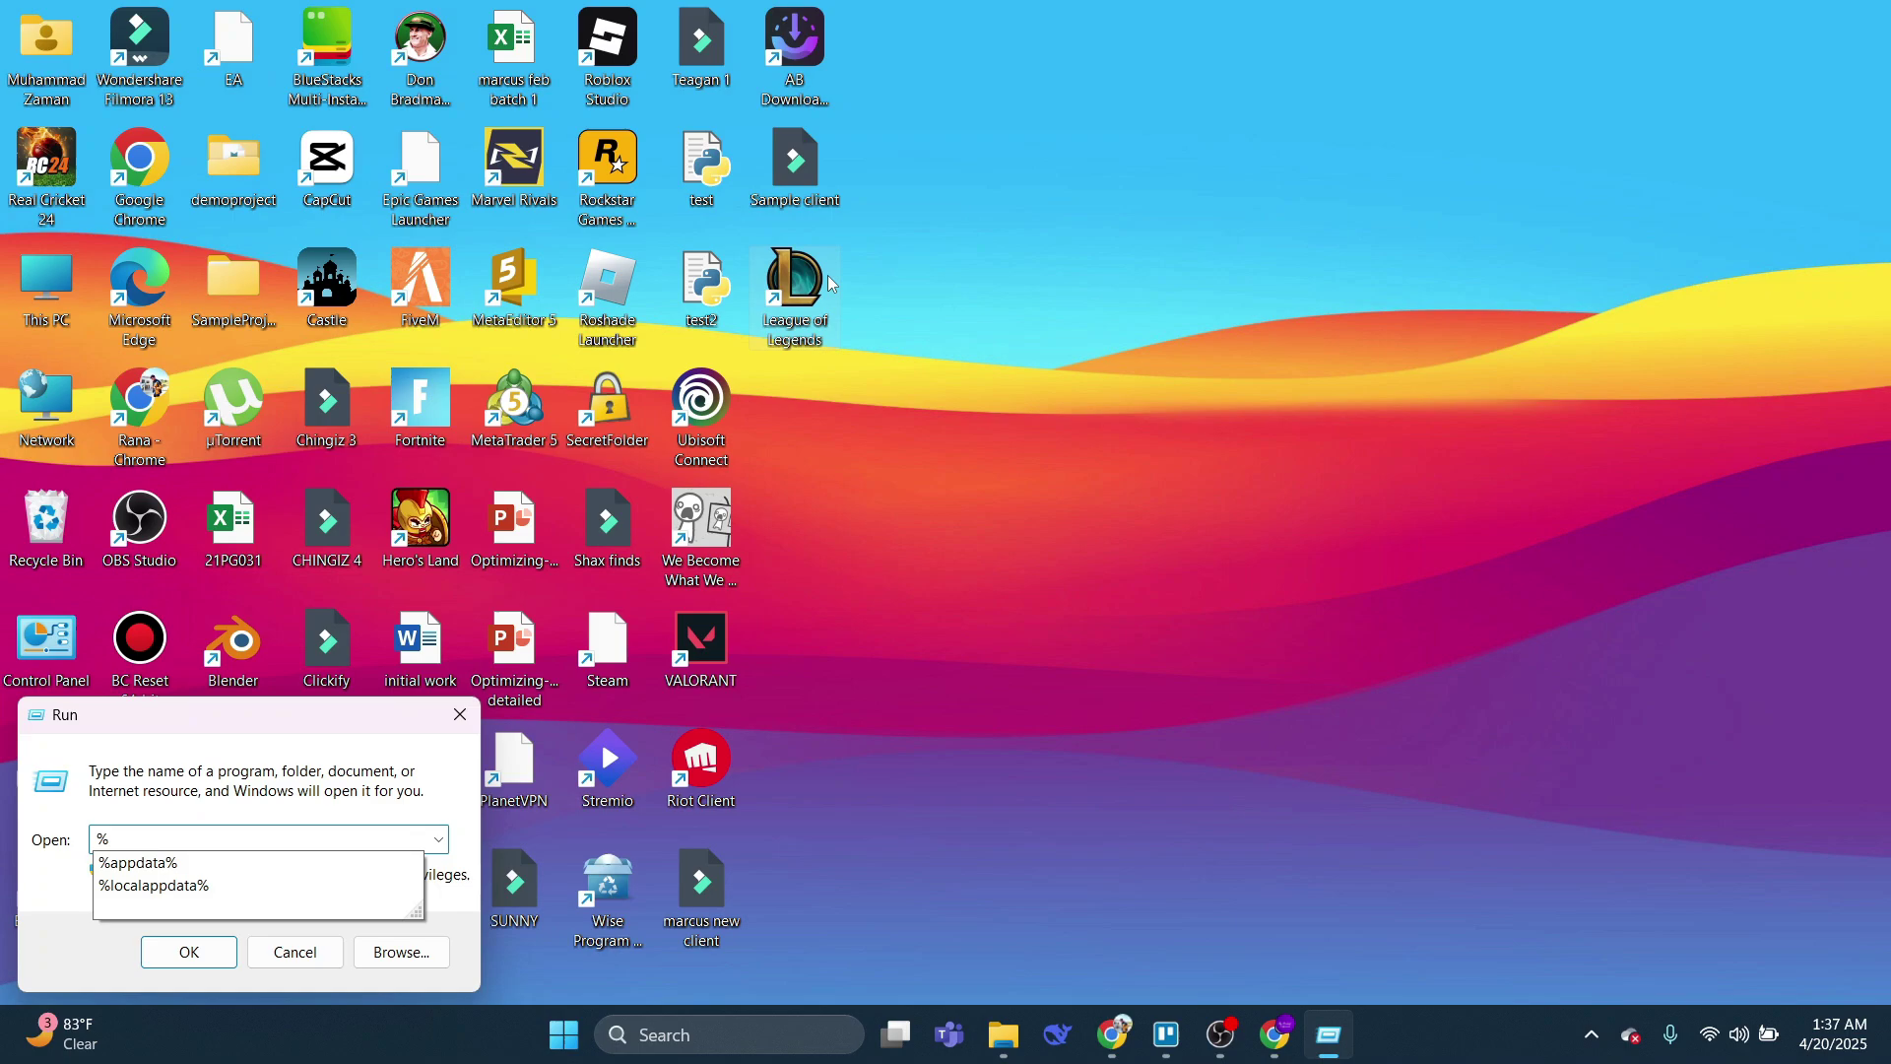
{"action": "type", "text": "loca"}
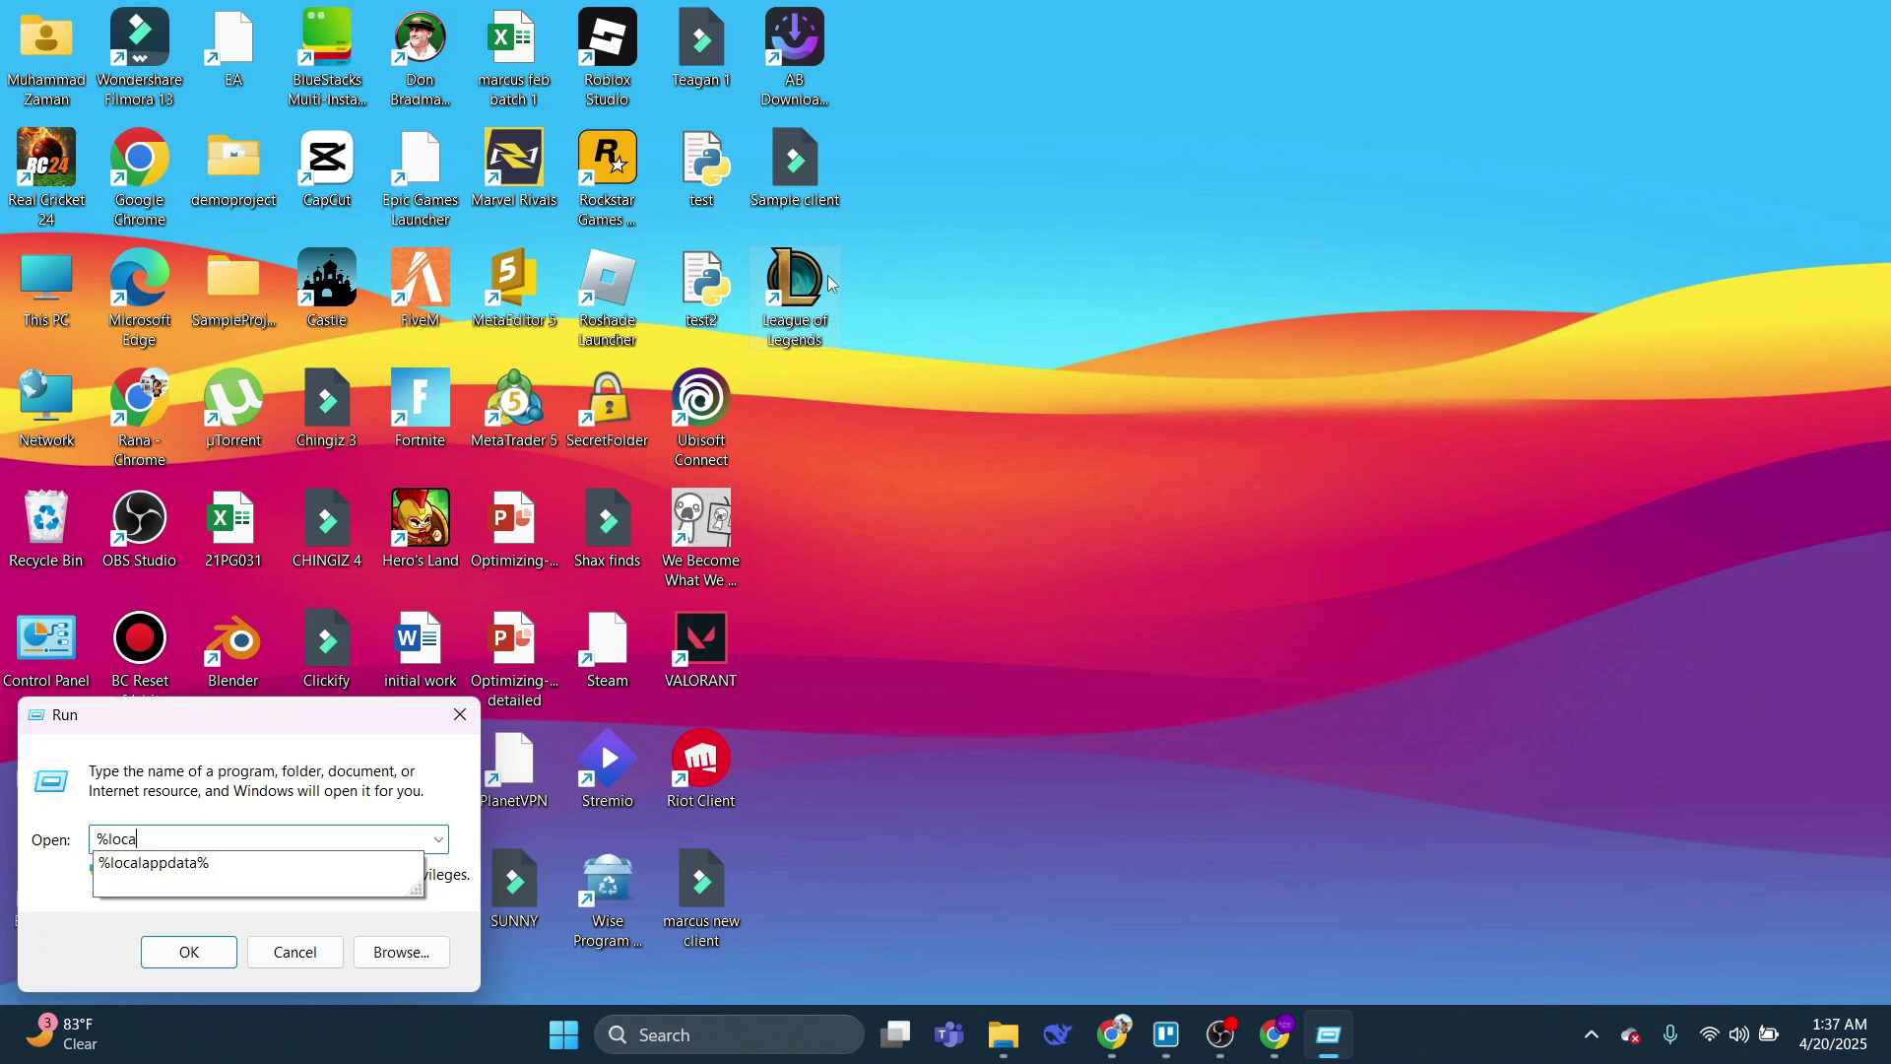
{"action": "type", "text": "lappda"}
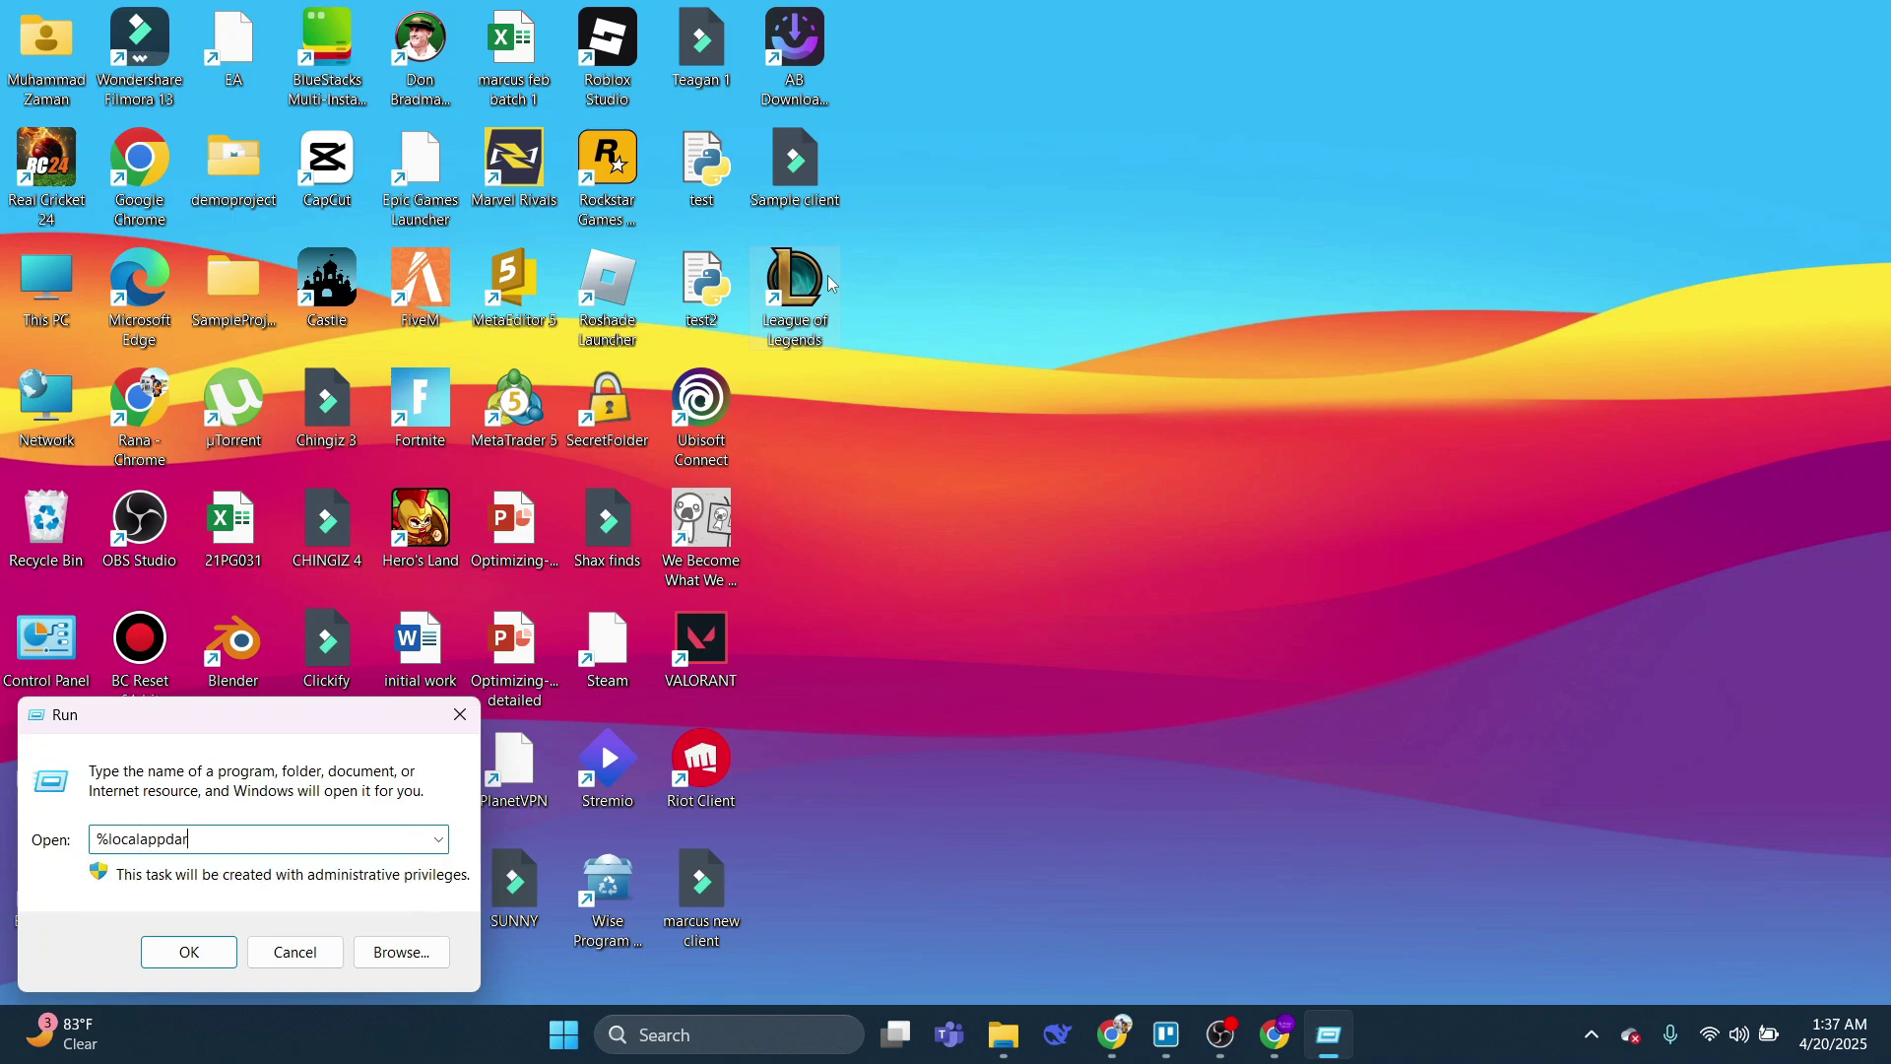
{"action": "type", "text": "ta"}
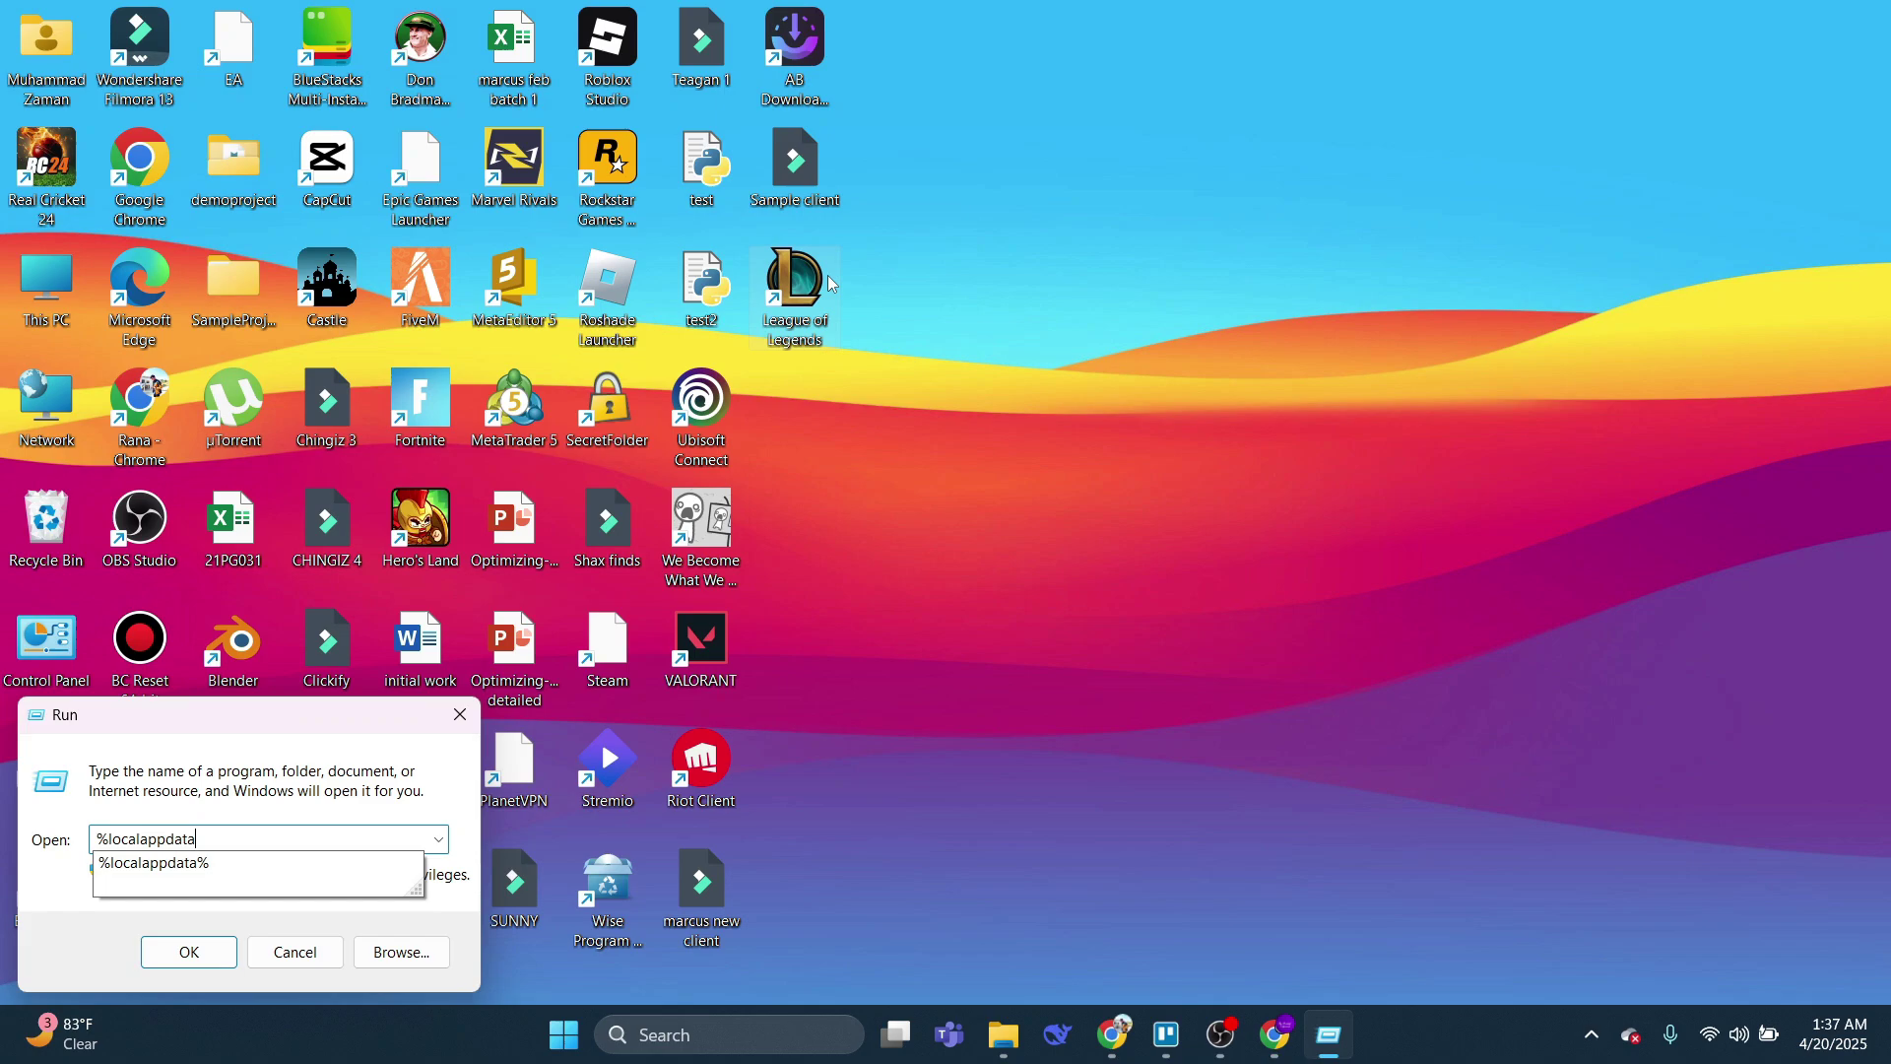
{"action": "type", "text": "%"}
{"action": "key", "text": "Return"}
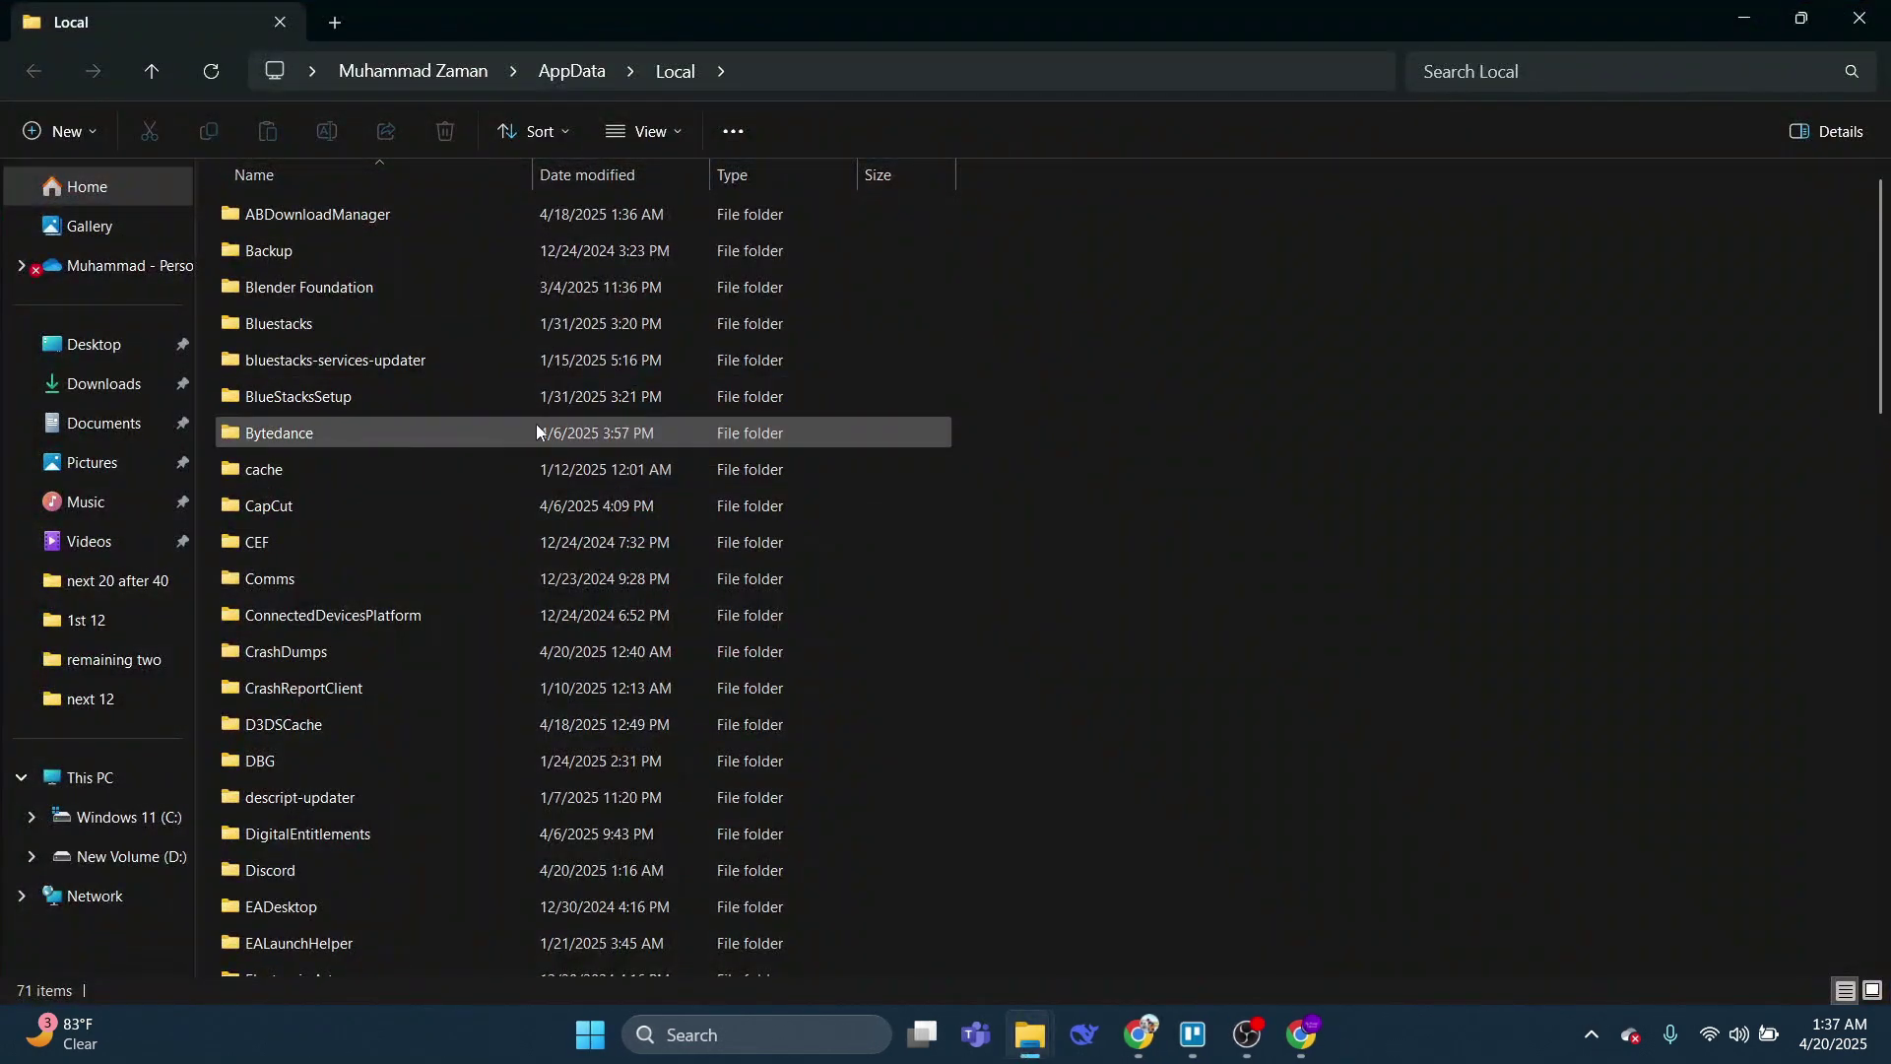
- Locate the Steam folder in AppData\Local, view its Delete option without deleting it, and minimize the folder window
{"action": "left_click", "coordinate": [298, 401]}
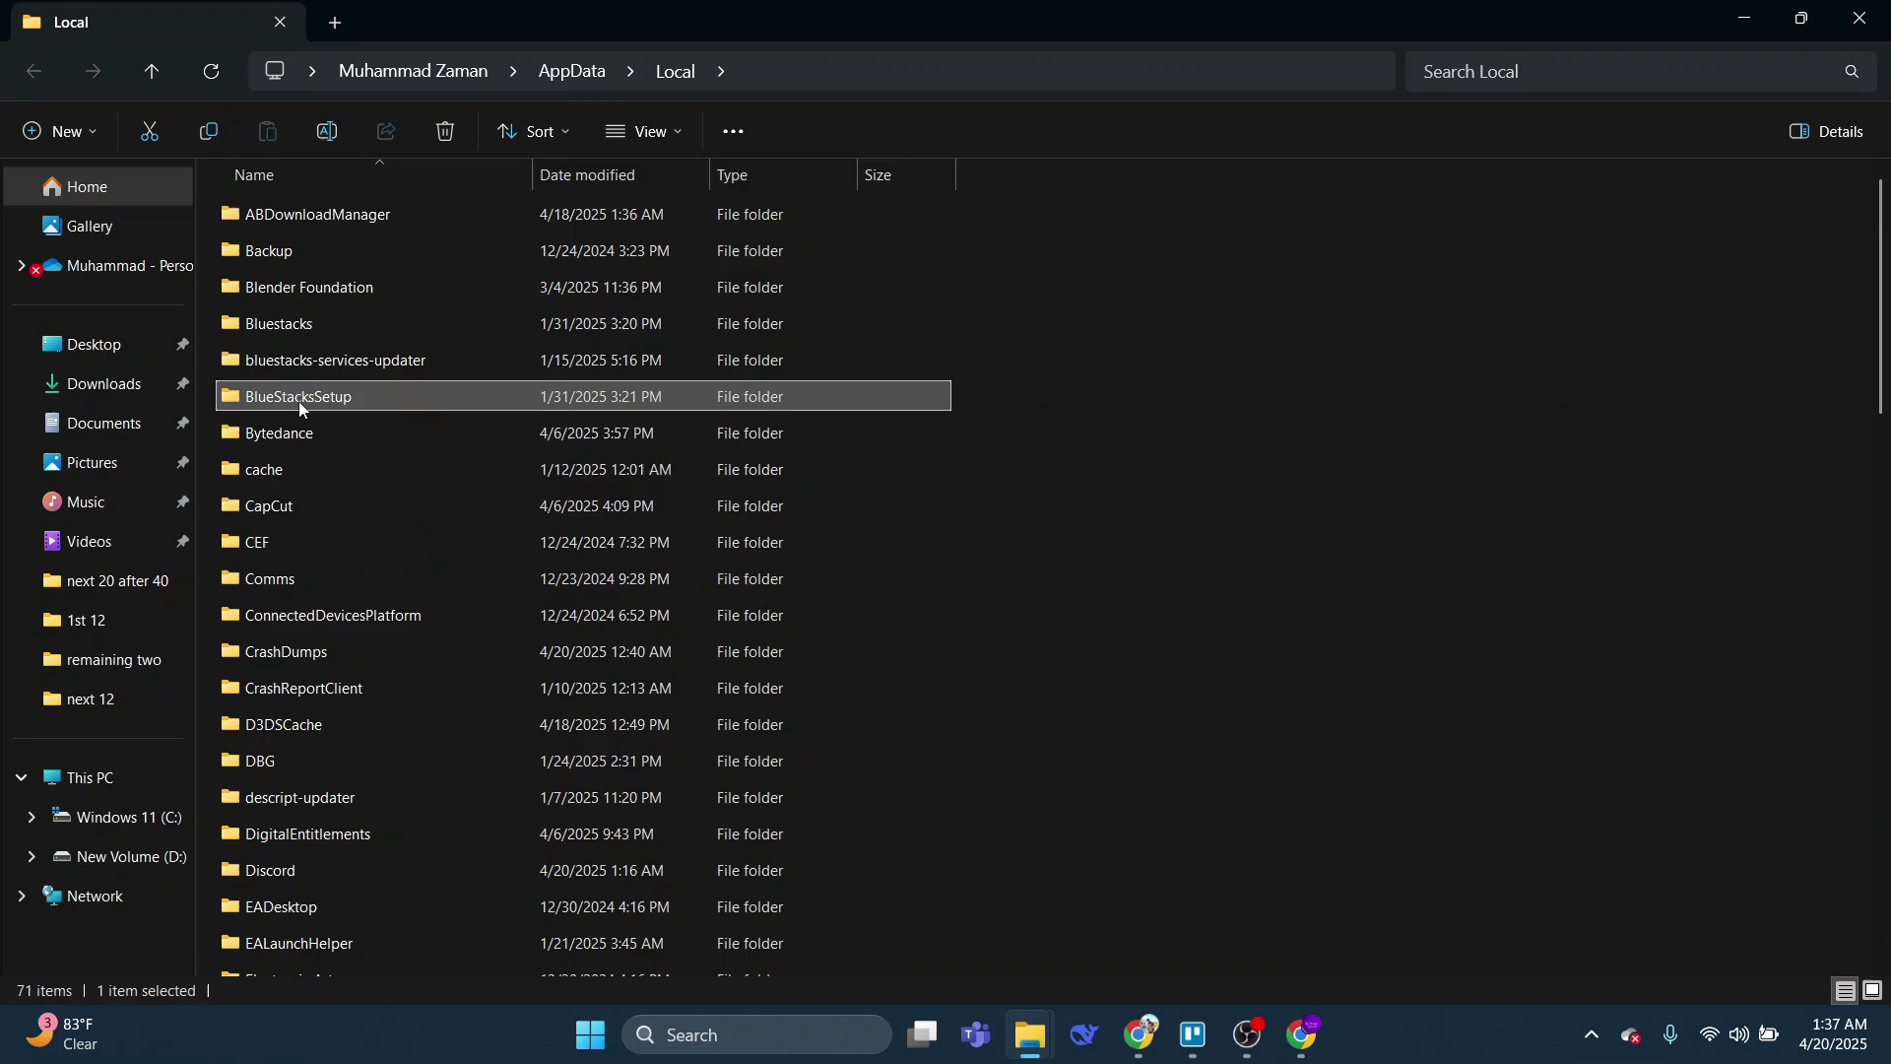
{"action": "key", "text": "s"}
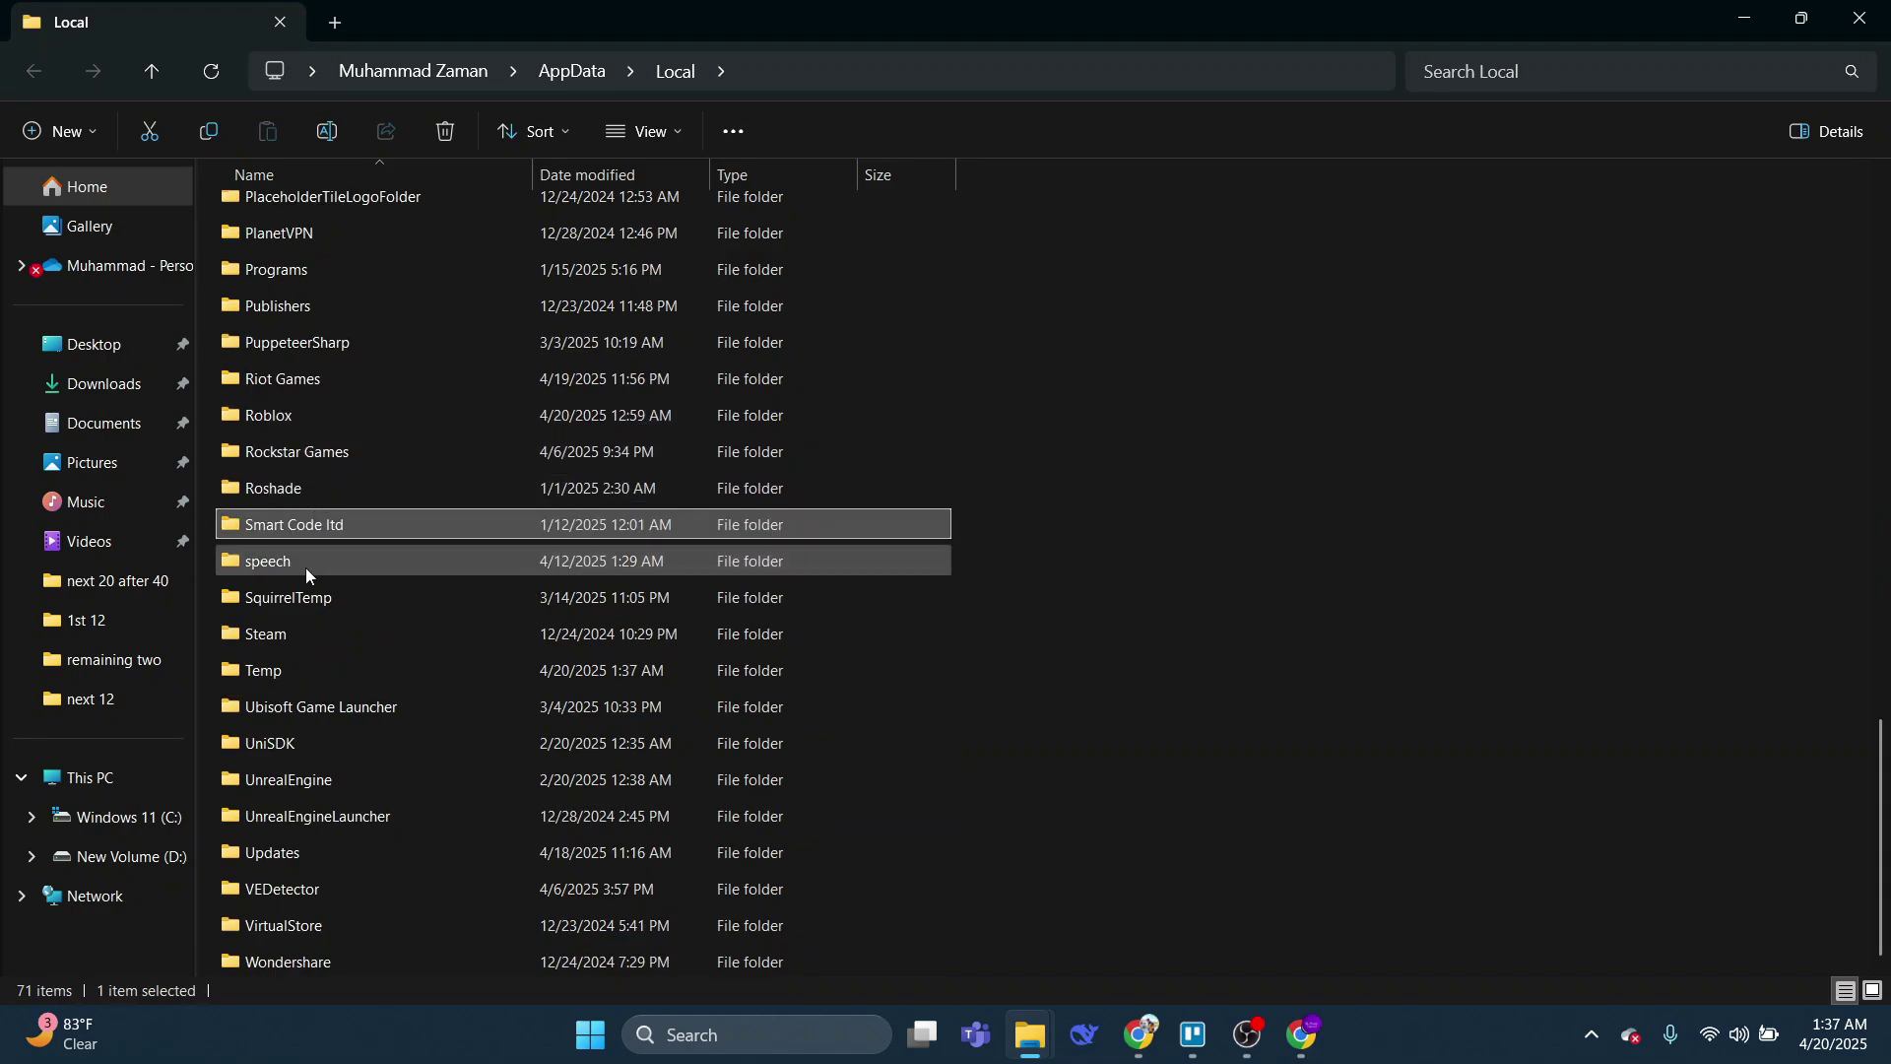
{"action": "left_click", "coordinate": [299, 634]}
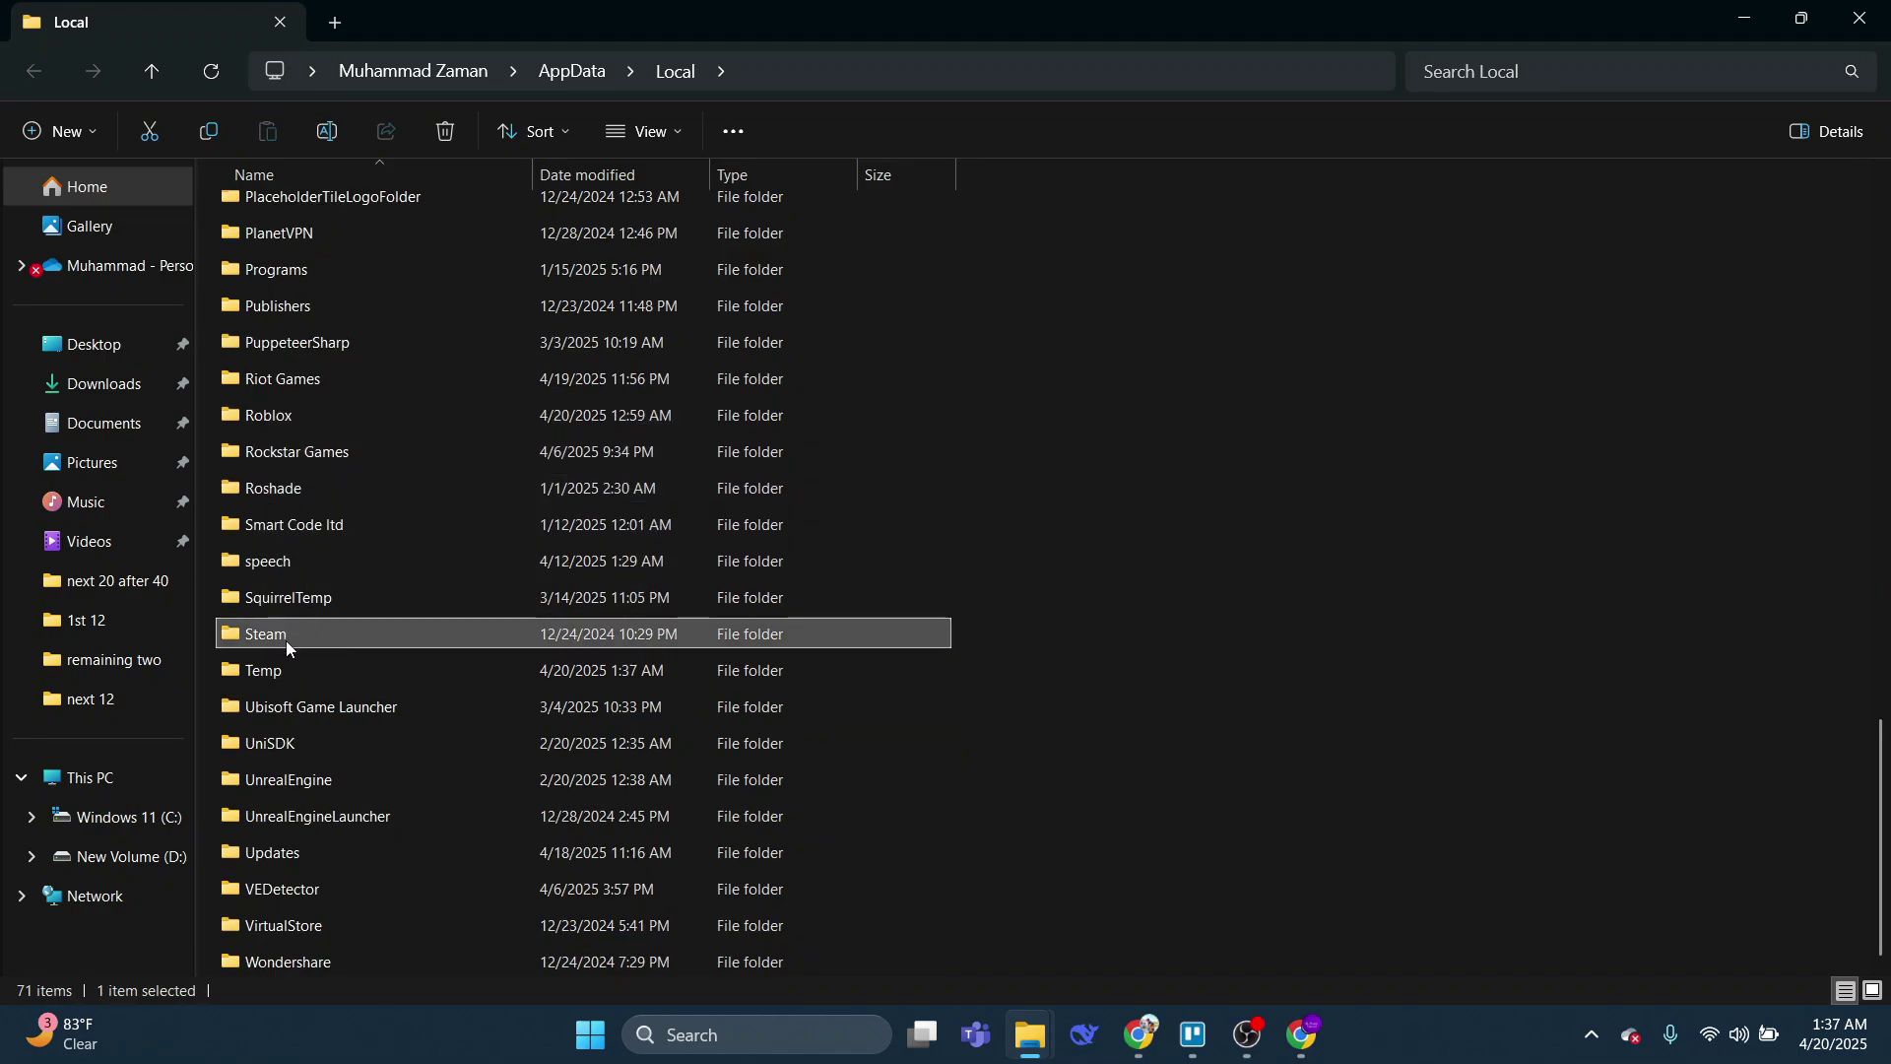
{"action": "right_click", "coordinate": [294, 638]}
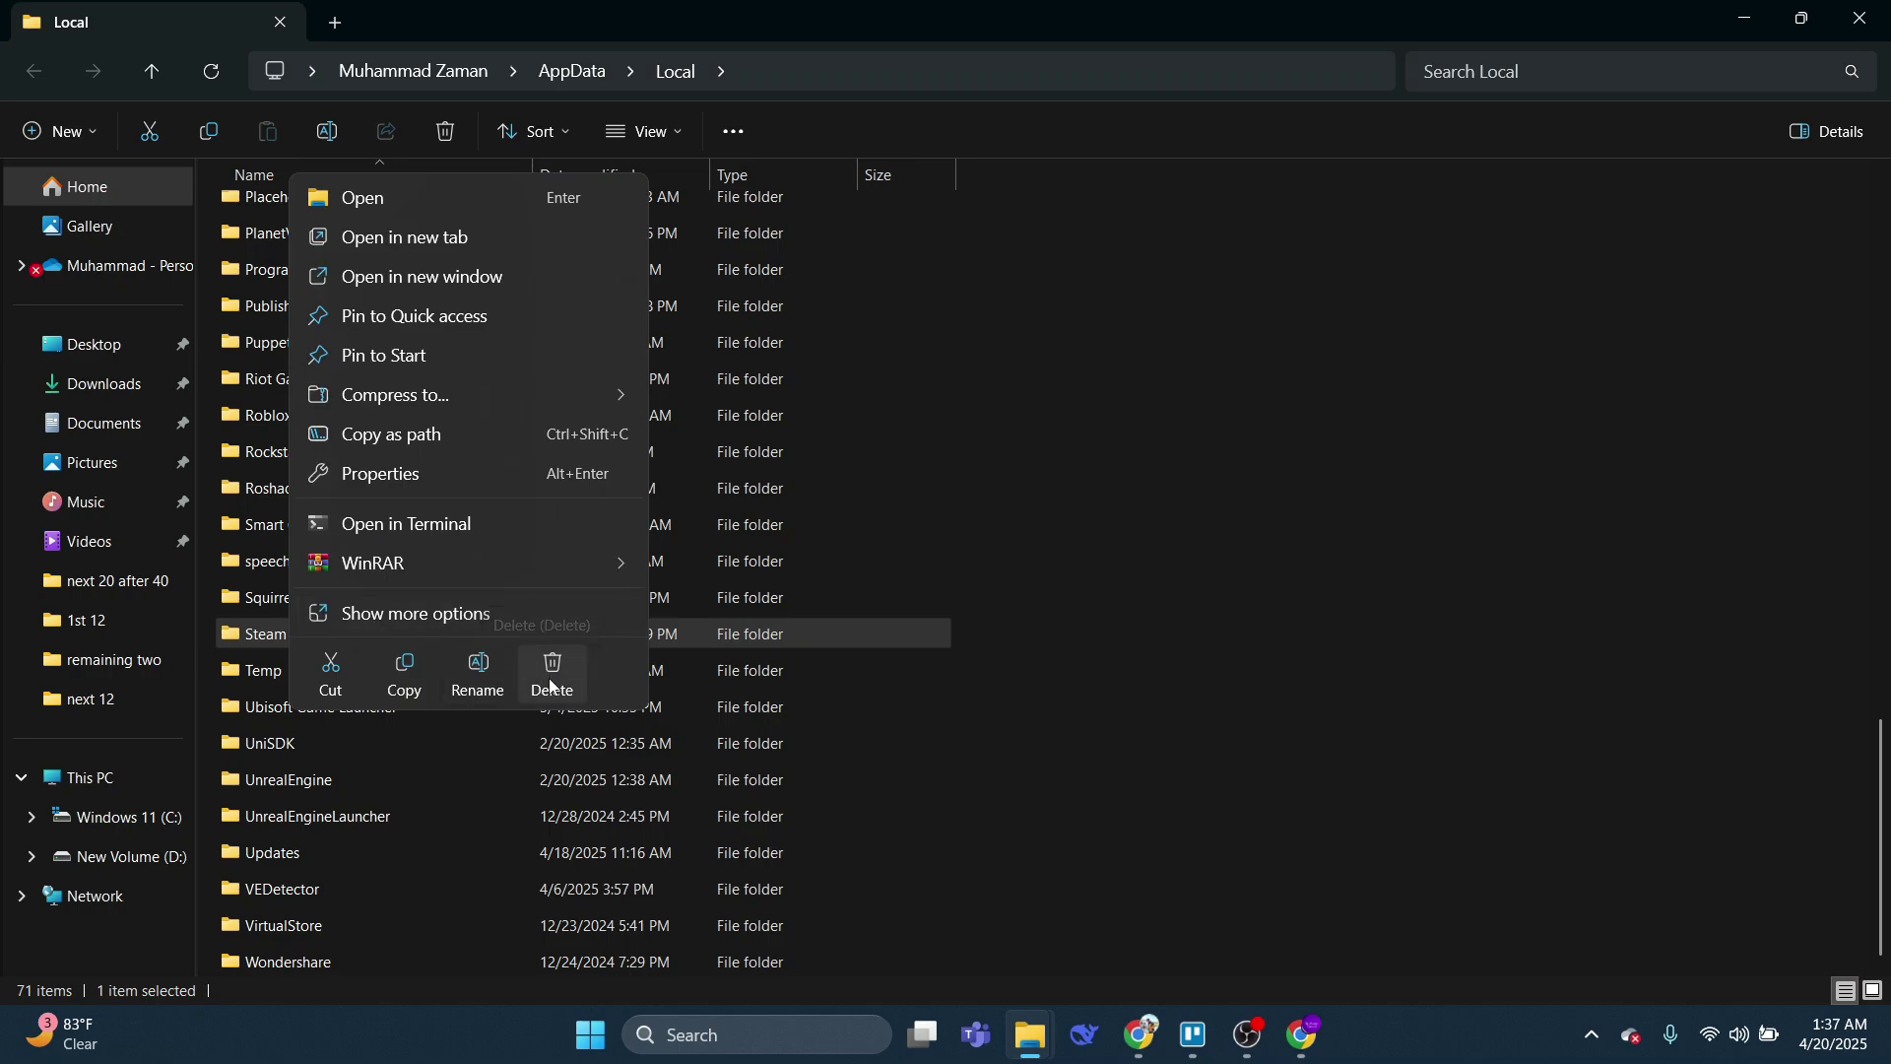
{"action": "left_click", "coordinate": [925, 483]}
{"action": "left_click", "coordinate": [1110, 467]}
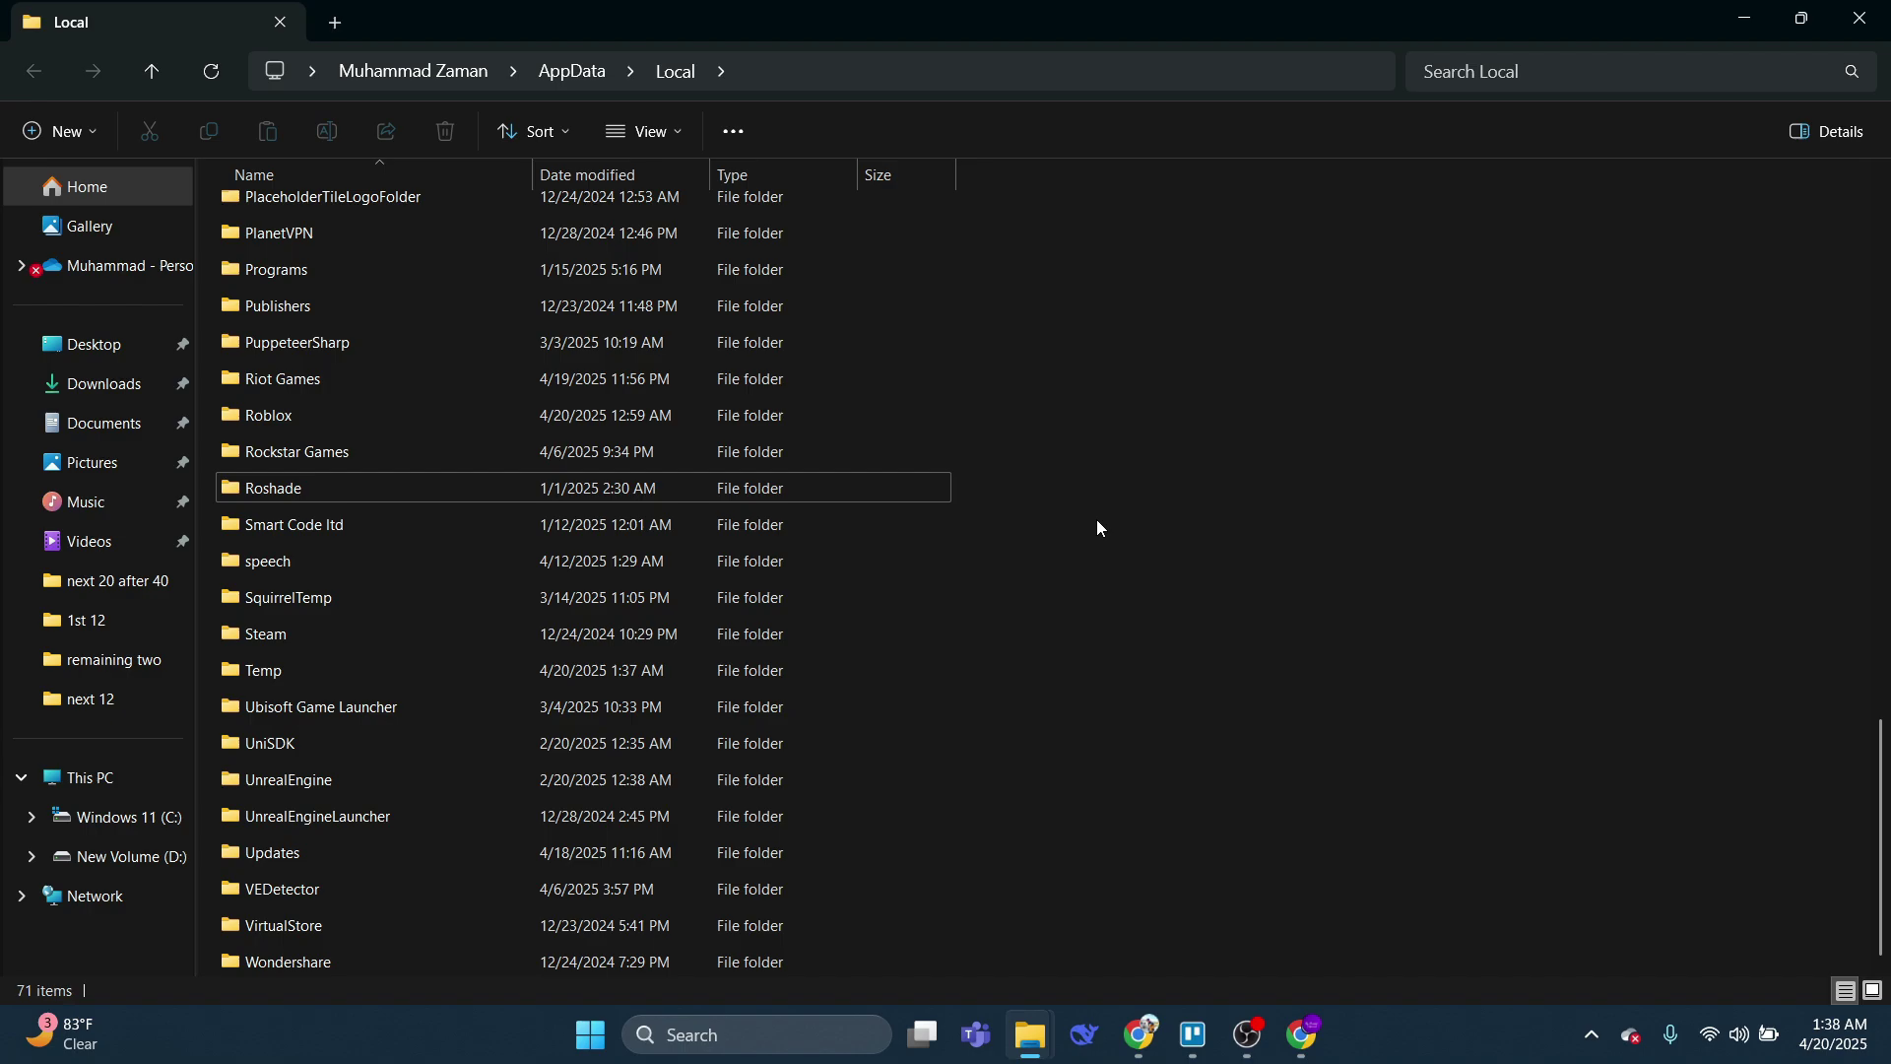
{"action": "left_click", "coordinate": [1744, 19]}
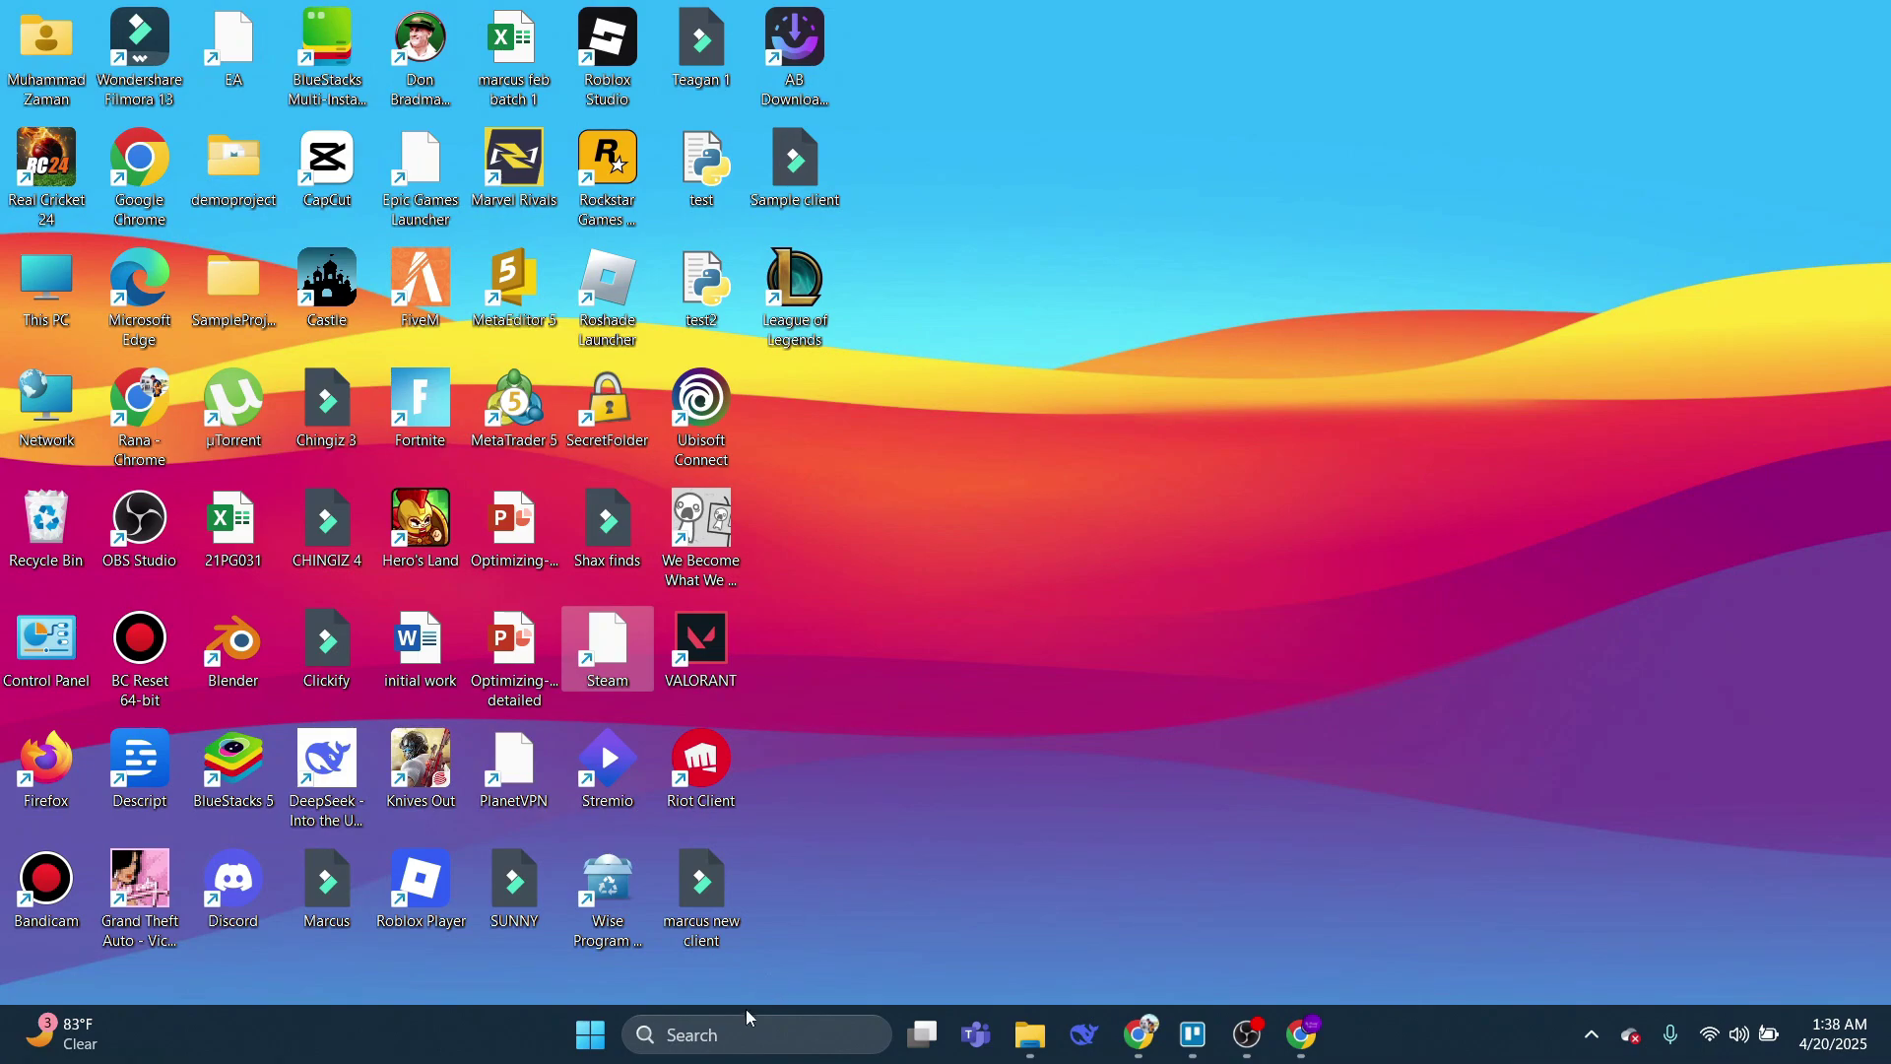
- Search Windows for "add or" and open the Add or remove programs settings
{"action": "left_click", "coordinate": [737, 1037]}
{"action": "type", "text": "re"}
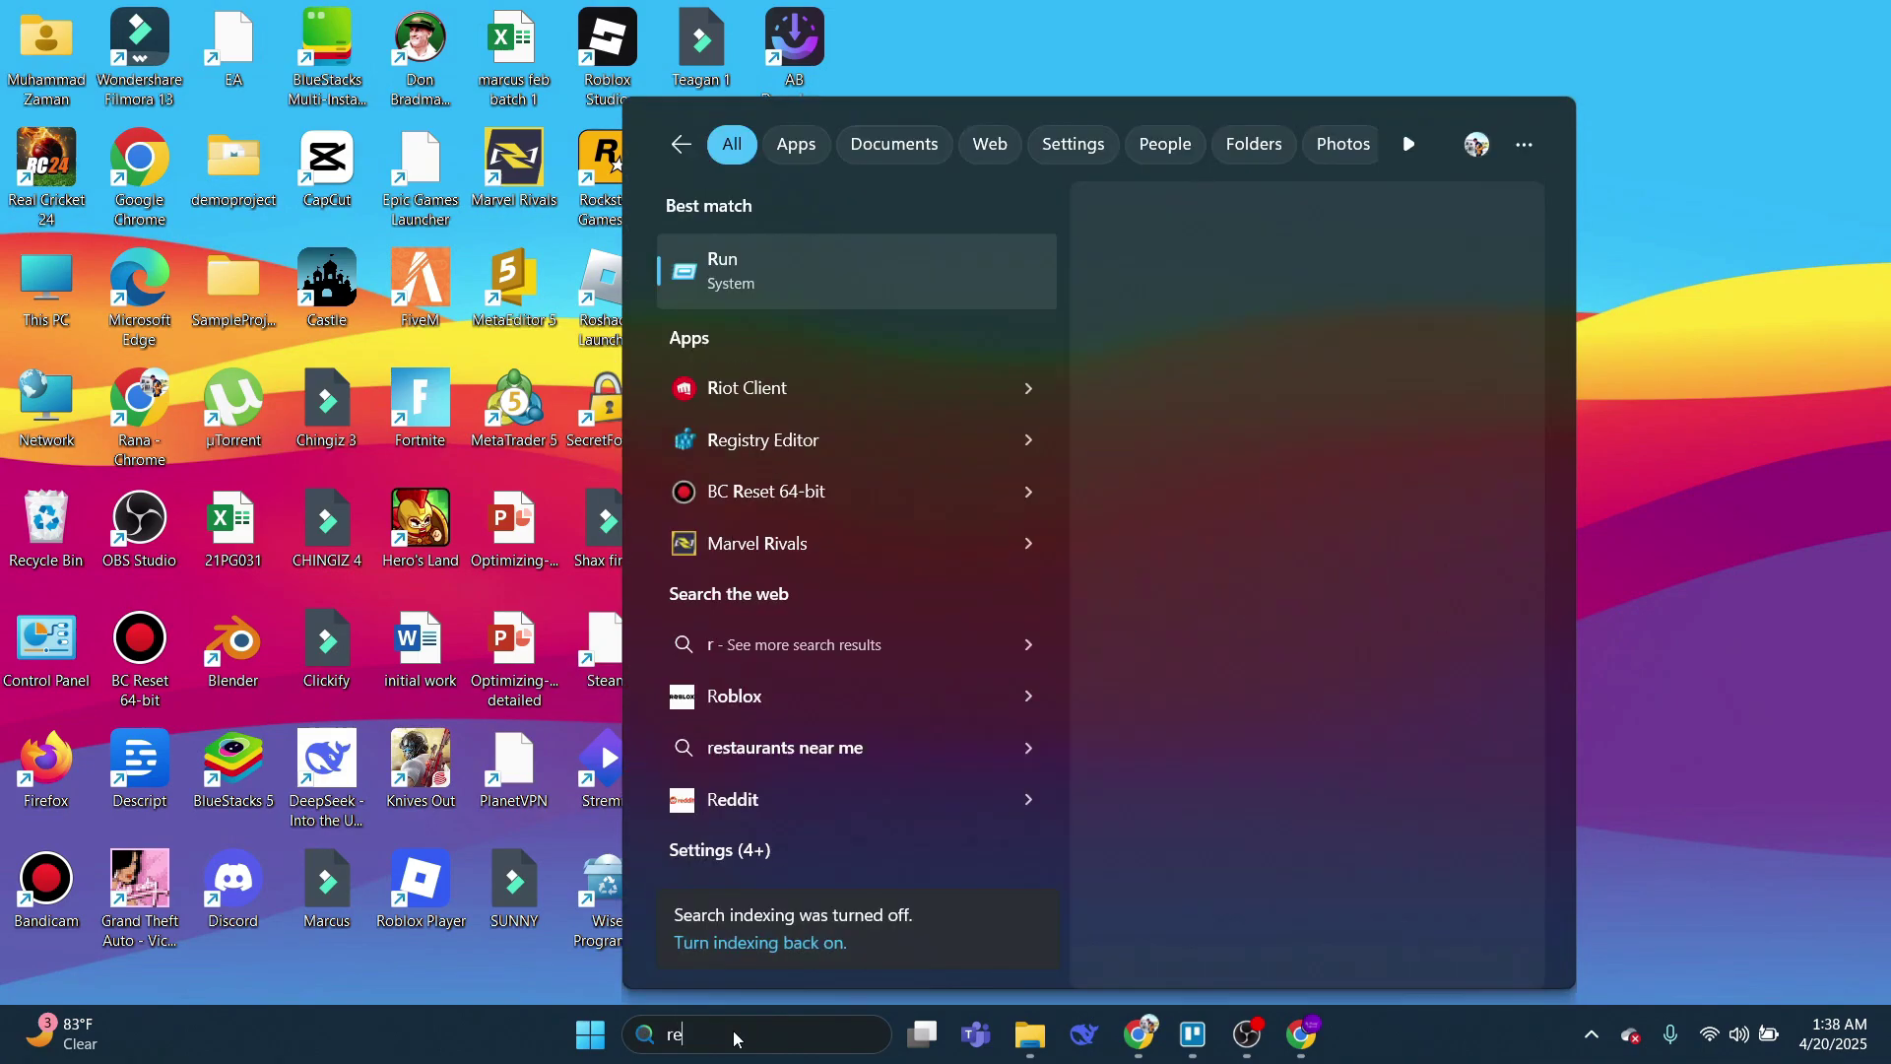
{"action": "type", "text": "m"}
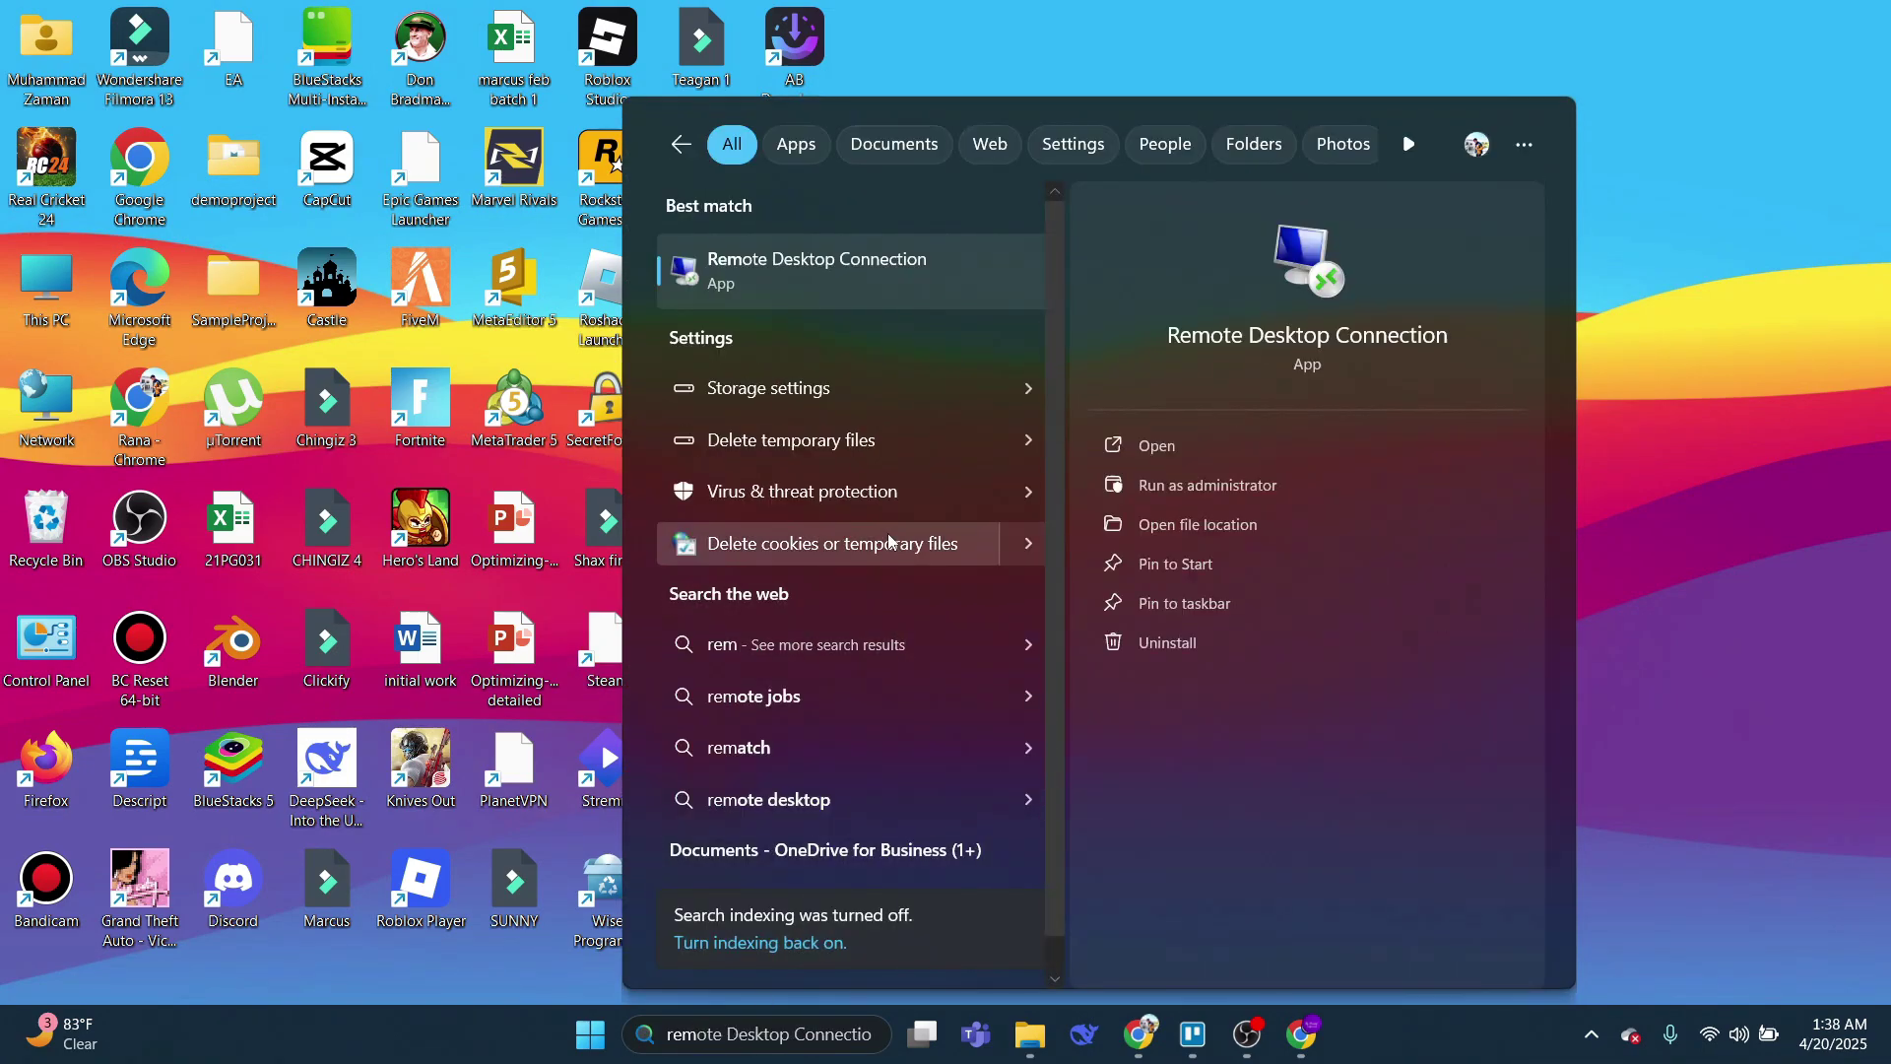
{"action": "key", "text": "BackSpace"}
{"action": "key", "text": "BackSpace"}
{"action": "key", "text": "BackSpace"}
{"action": "key", "text": "BackSpace"}
{"action": "type", "text": "add or"}
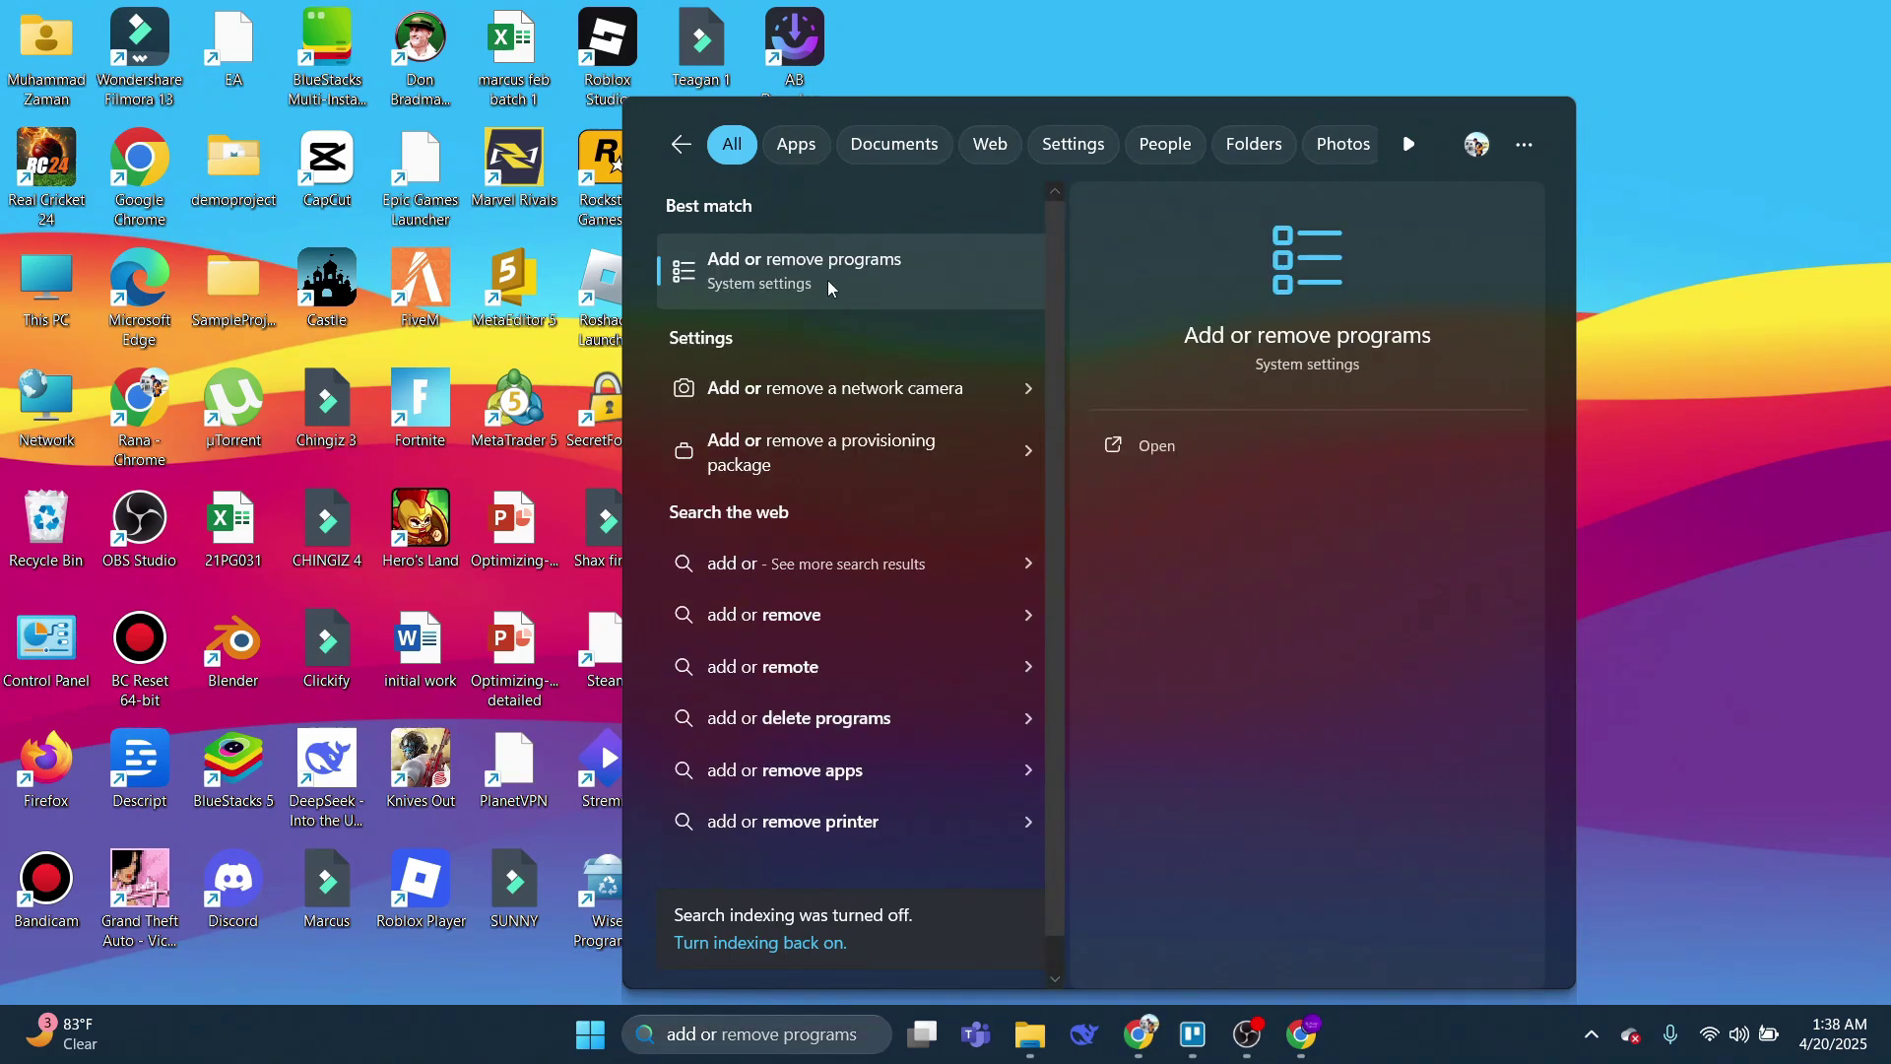
{"action": "left_click", "coordinate": [715, 286]}
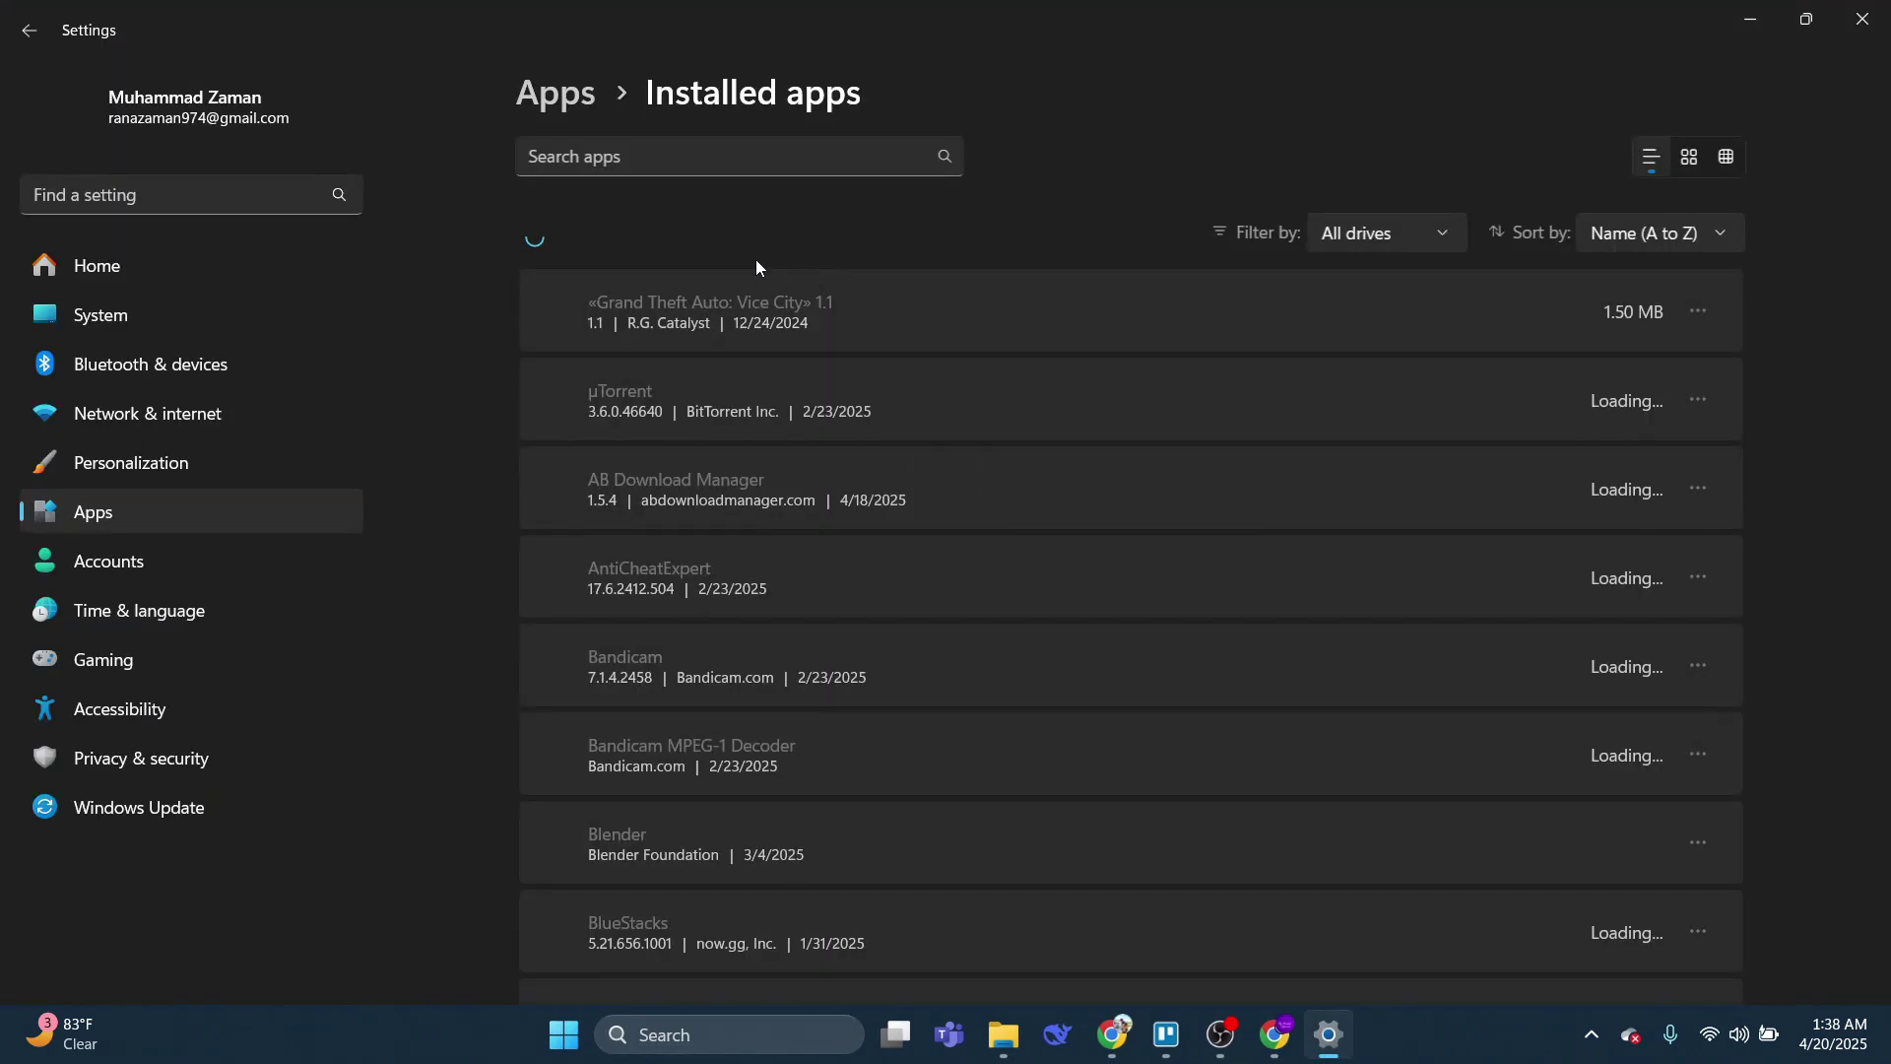
- Search the installed apps for "steam" and view its Uninstall option without uninstalling it
{"action": "left_click", "coordinate": [680, 161]}
{"action": "type", "text": "steam"}
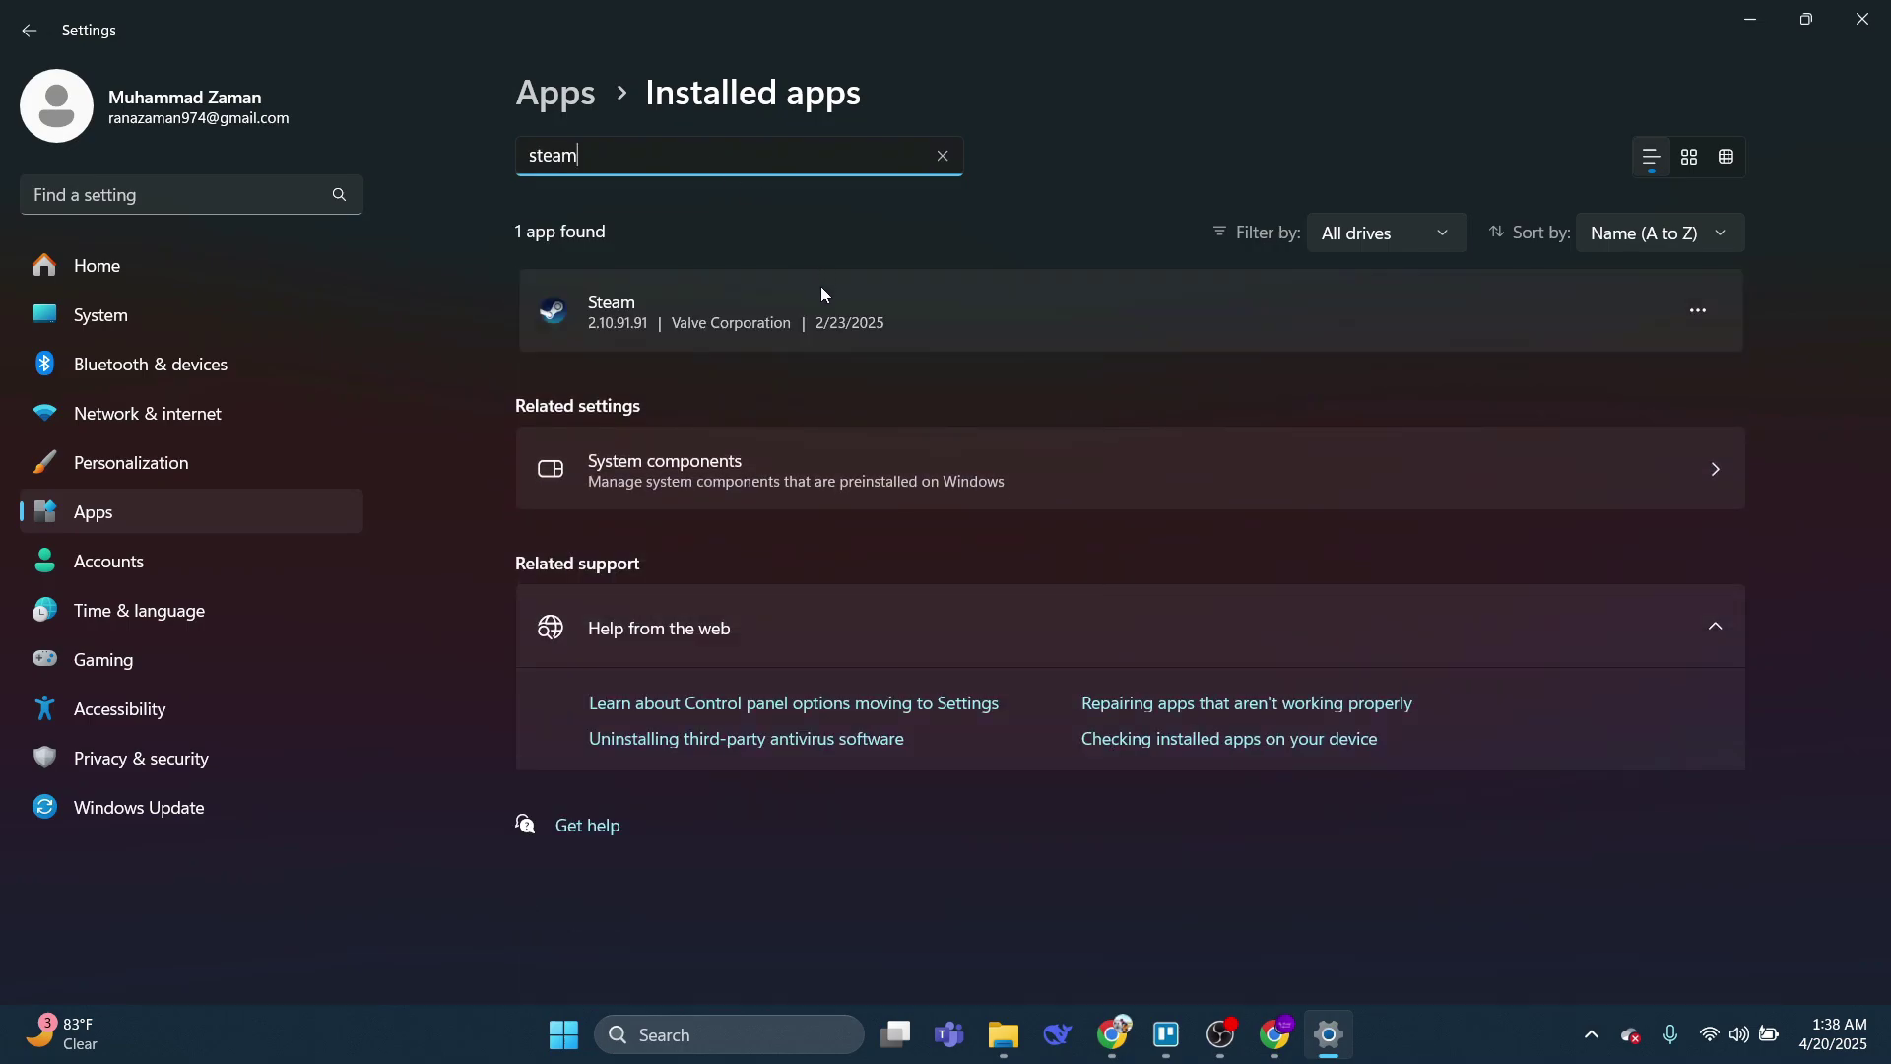
{"action": "left_click", "coordinate": [1696, 313]}
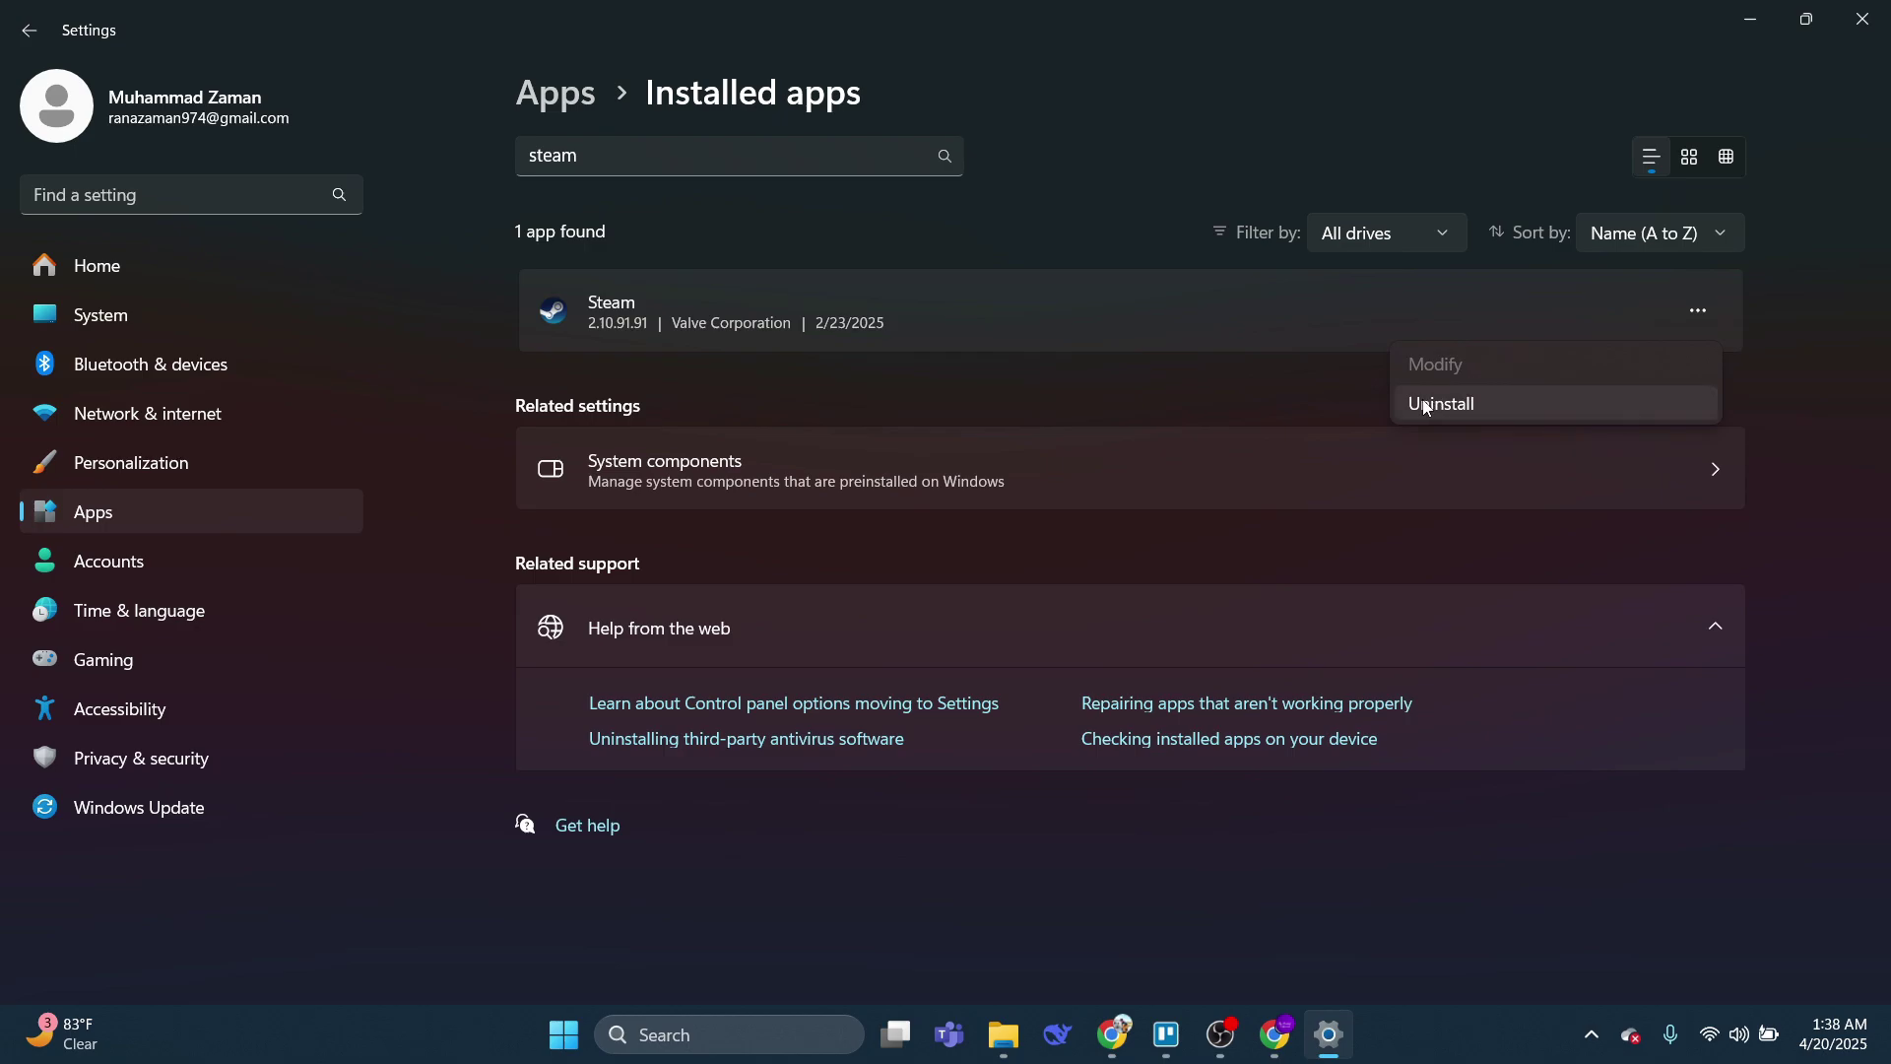
{"action": "left_click", "coordinate": [1315, 399]}
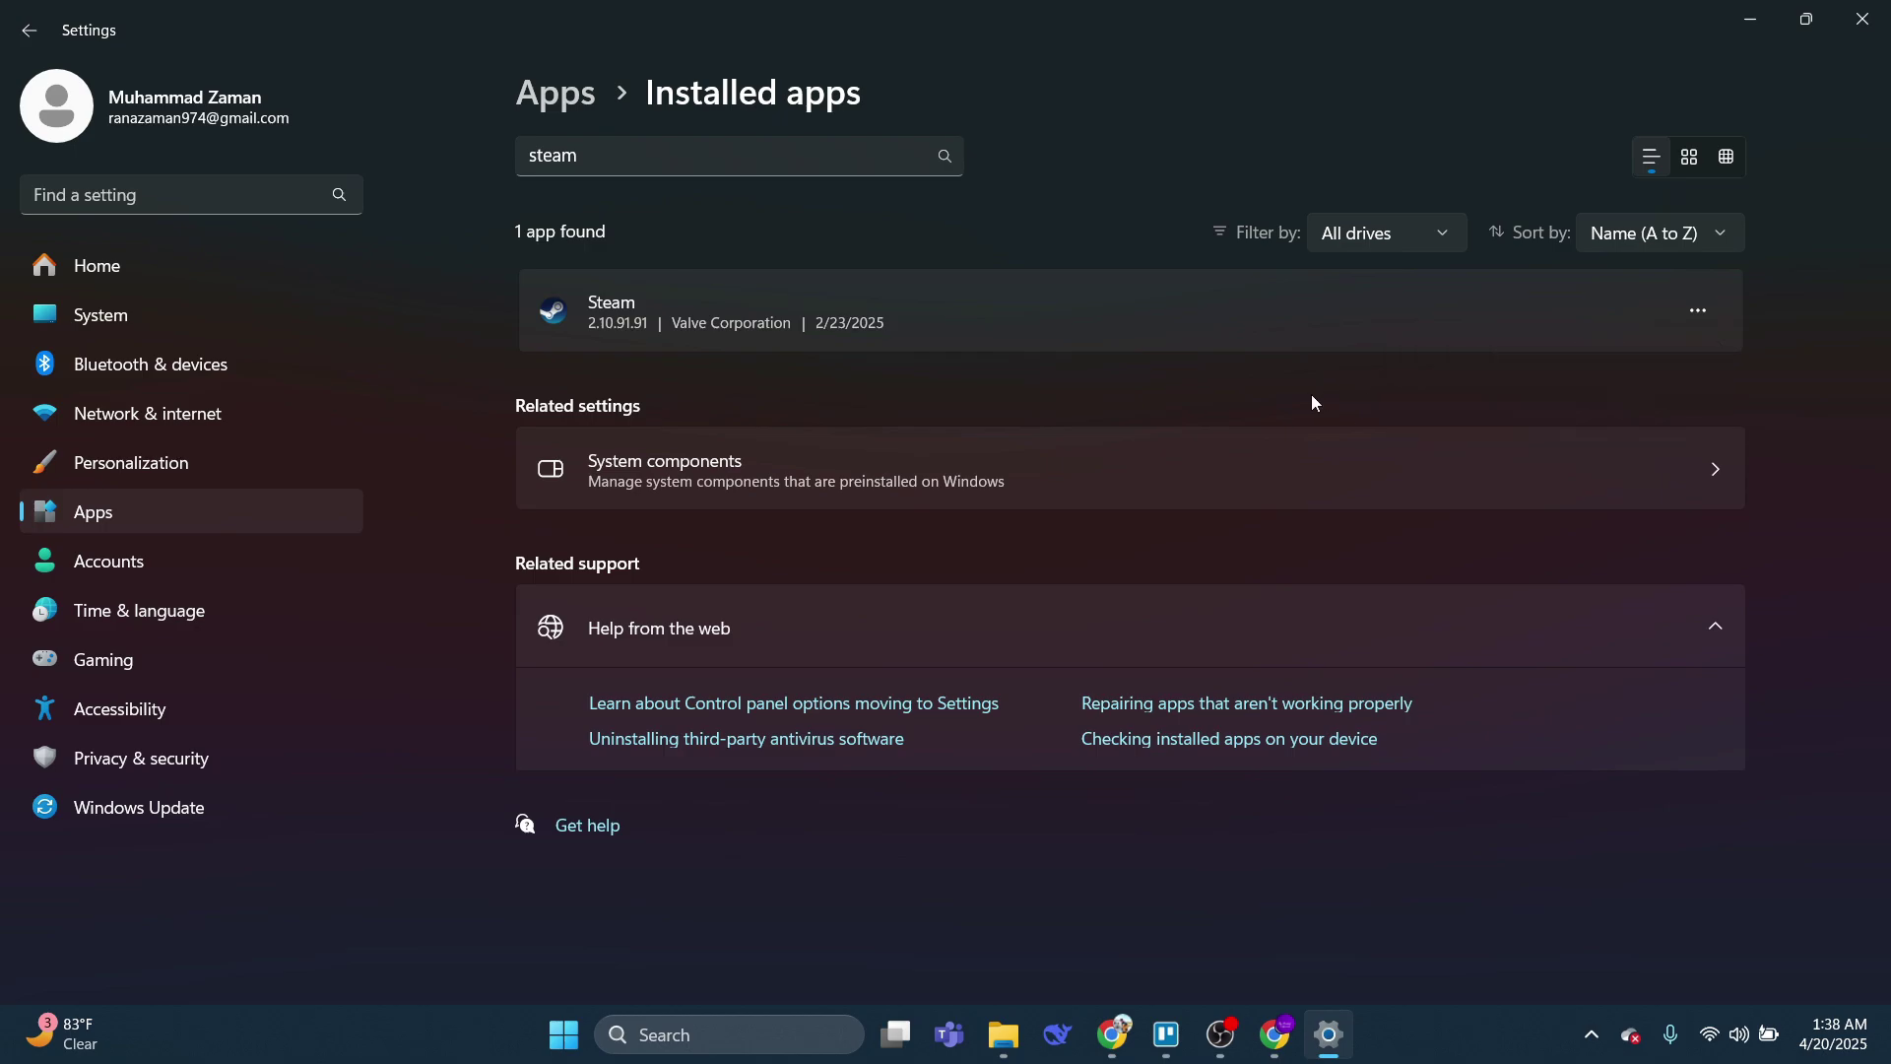
- Switch to Chrome, reload the Steam store page and look over its home page
{"action": "left_click", "coordinate": [1275, 1034]}
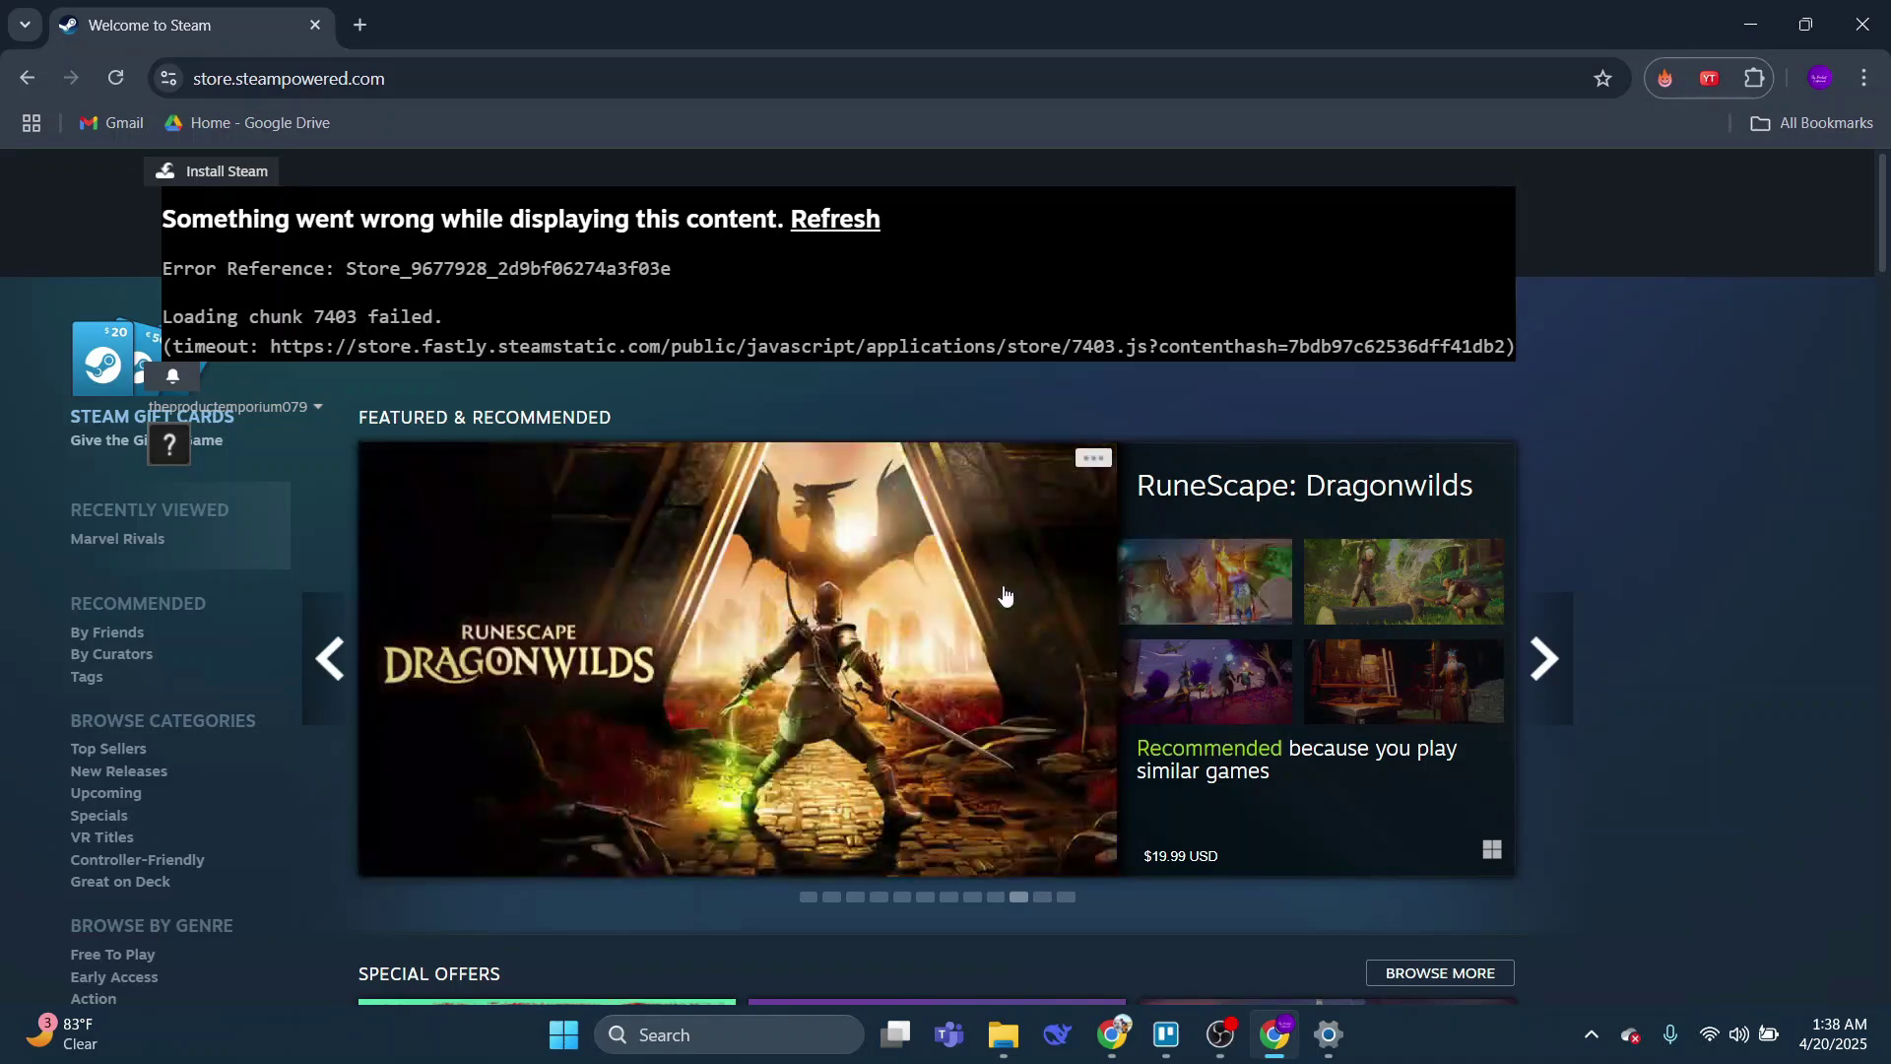
{"action": "left_click", "coordinate": [121, 80]}
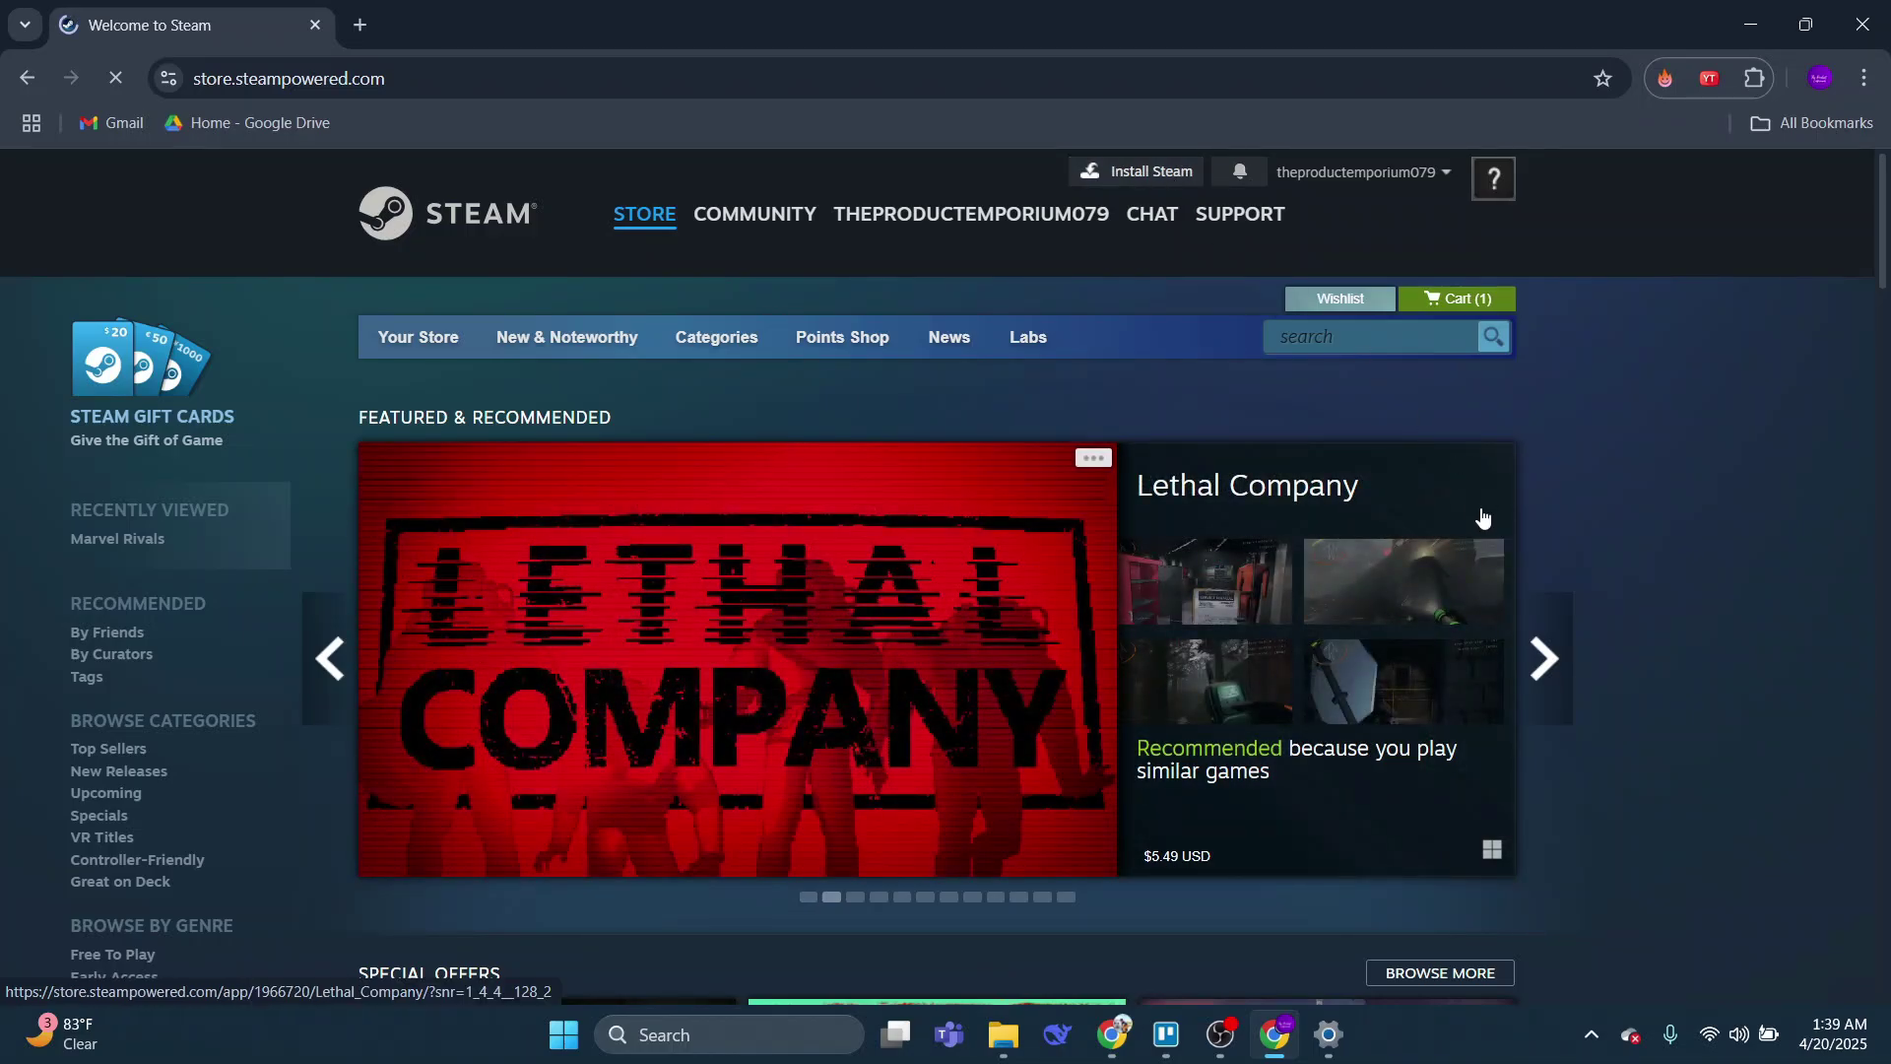
{"action": "scroll", "coordinate": [1363, 552], "scroll_direction": "down", "scroll_amount": 6}
{"action": "scroll", "coordinate": [654, 781], "scroll_direction": "up", "scroll_amount": 6}
{"action": "scroll", "coordinate": [1730, 646], "scroll_direction": "down", "scroll_amount": 4}
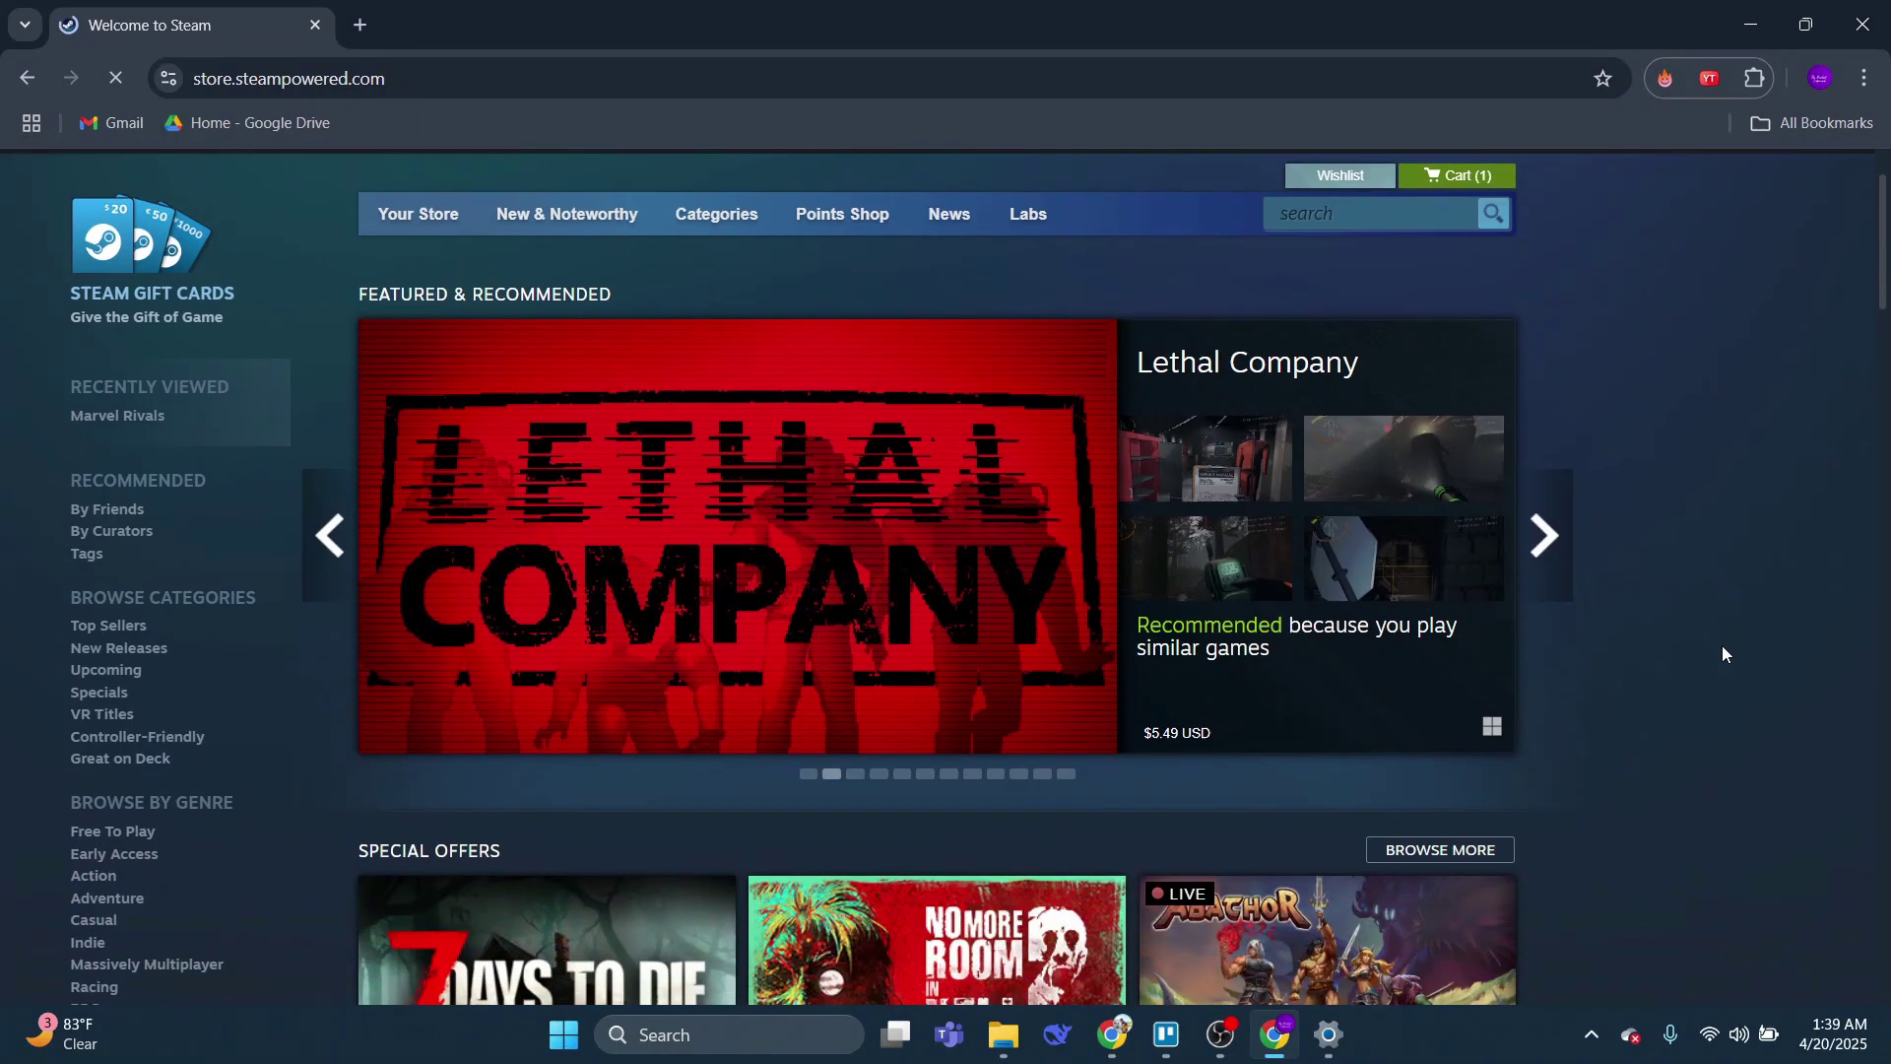